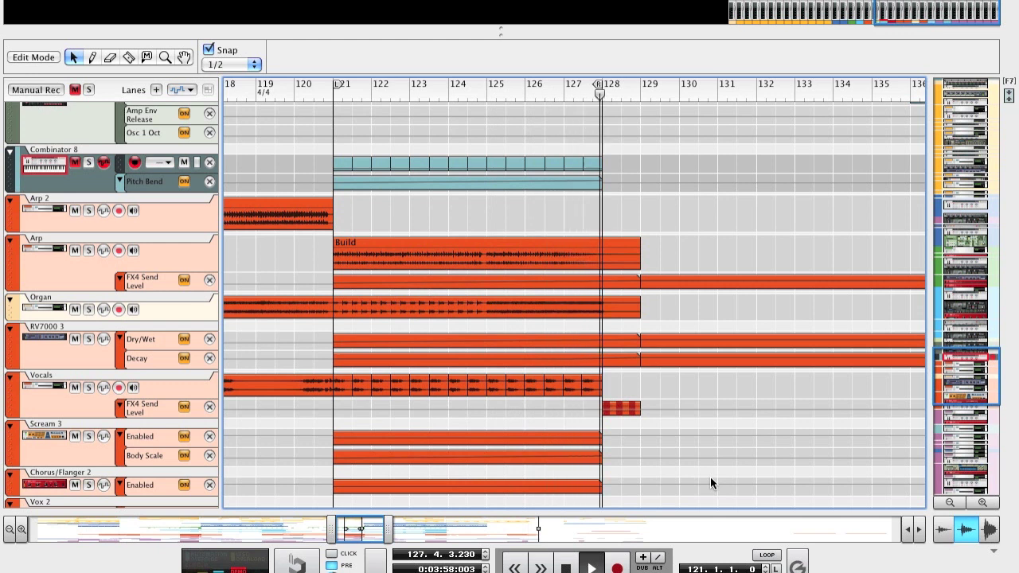
- Solo the Vocals and Scream 3 tracks and play them from the left locator at bar 121
key("space")
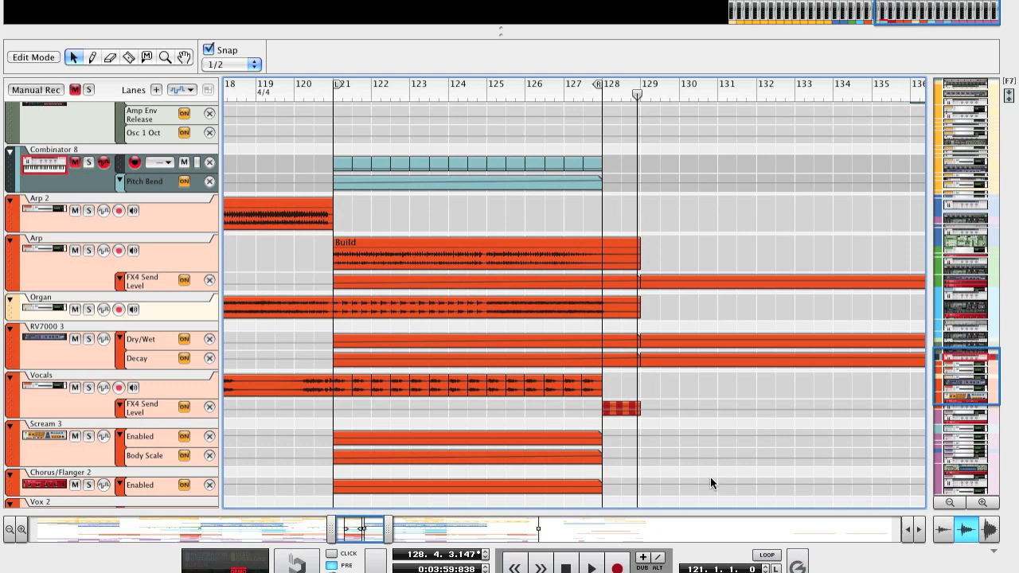
scroll(710, 483, "left", 2)
scroll(711, 484, "down", 1)
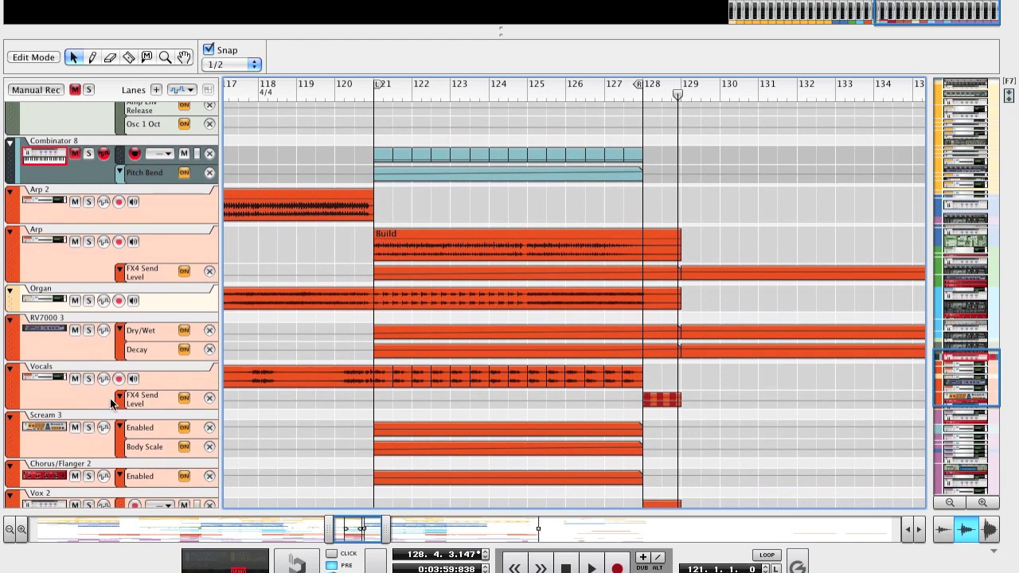
left_click(193, 379)
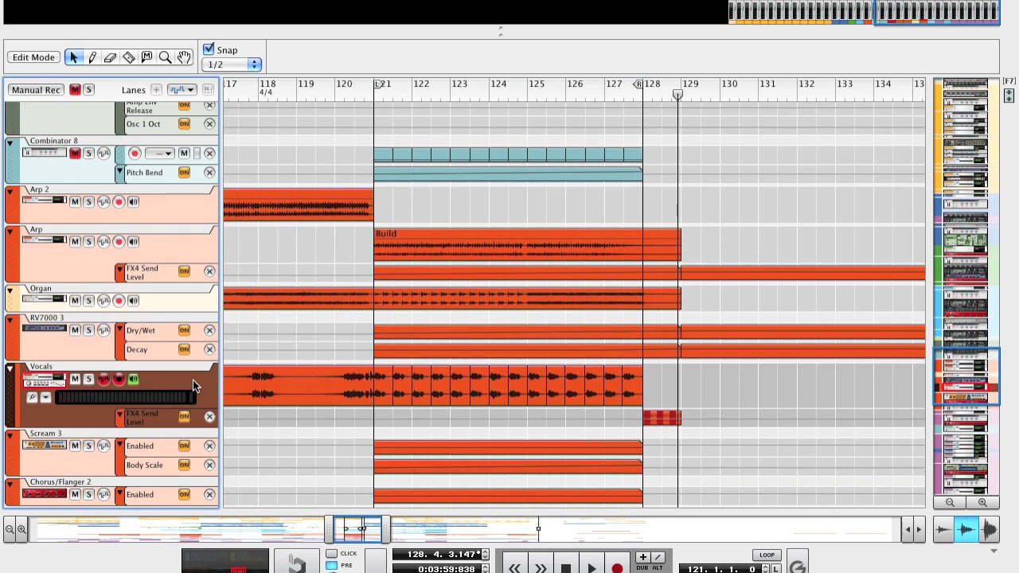
left_click(94, 378)
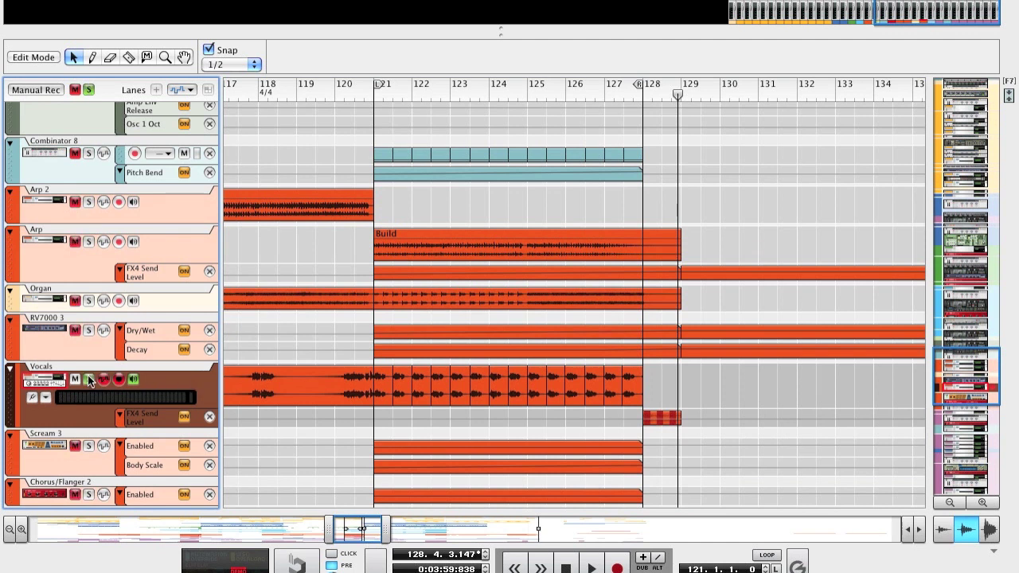
left_click(88, 446)
scroll(89, 444, "down", 3)
key("KP_0")
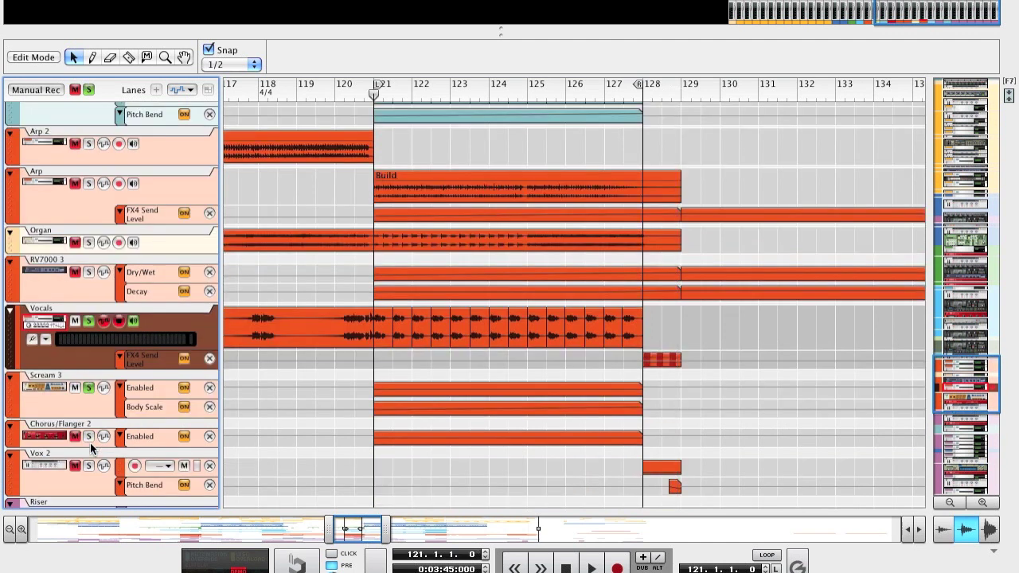
key("space")
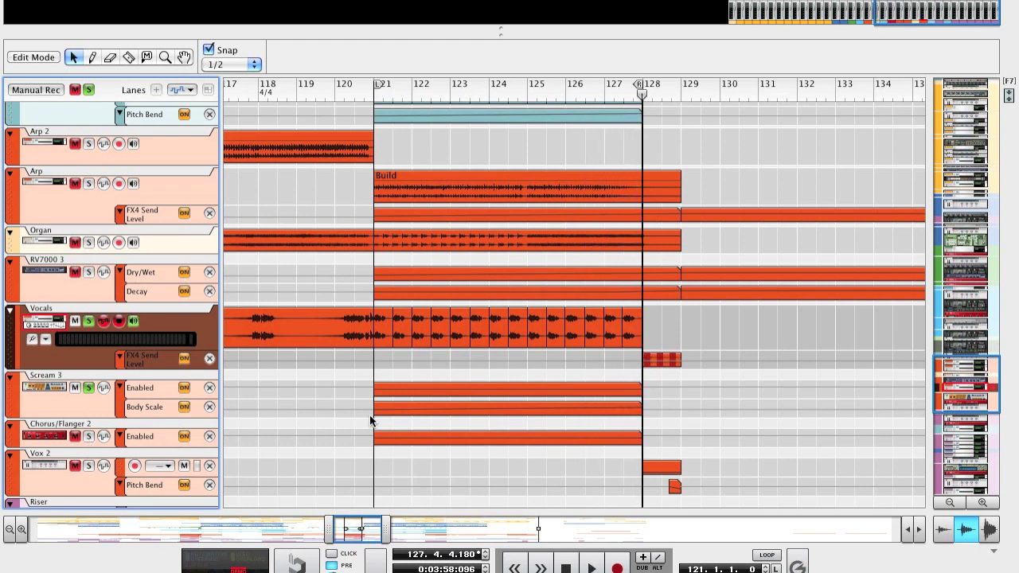
- Unsolo Vocals and Scream 3 and solo the Combinator 8 track instead
scroll(561, 488, "up", 2)
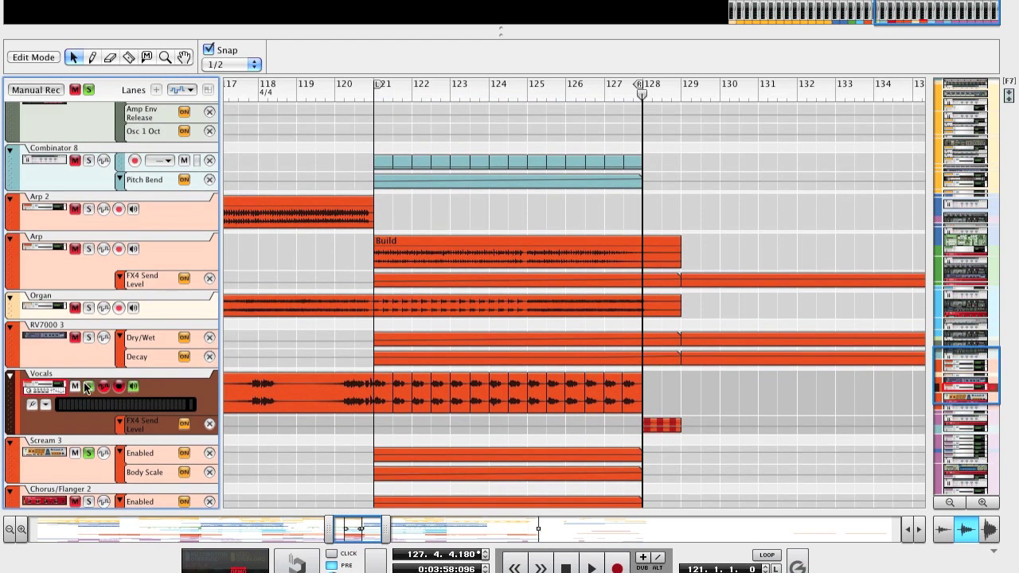
left_click(88, 452)
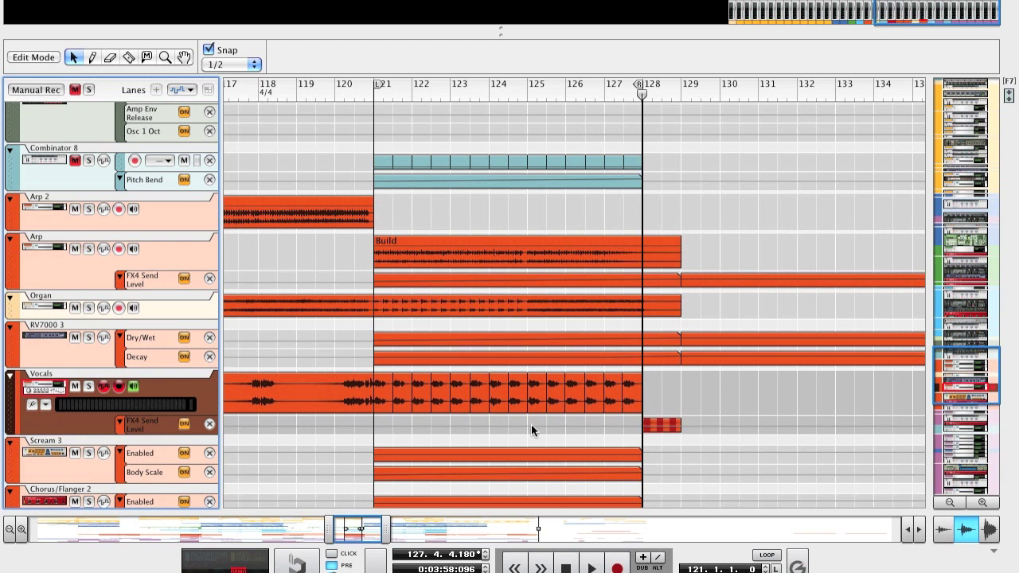
left_click(88, 160)
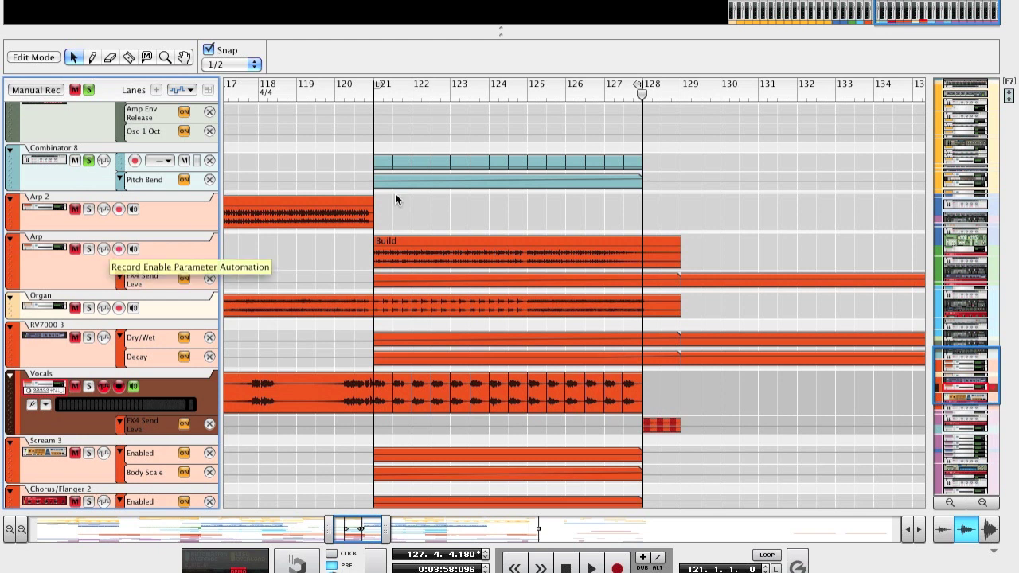
- Select the Combinator 8 track and audition its part from bar 125
left_click(588, 91)
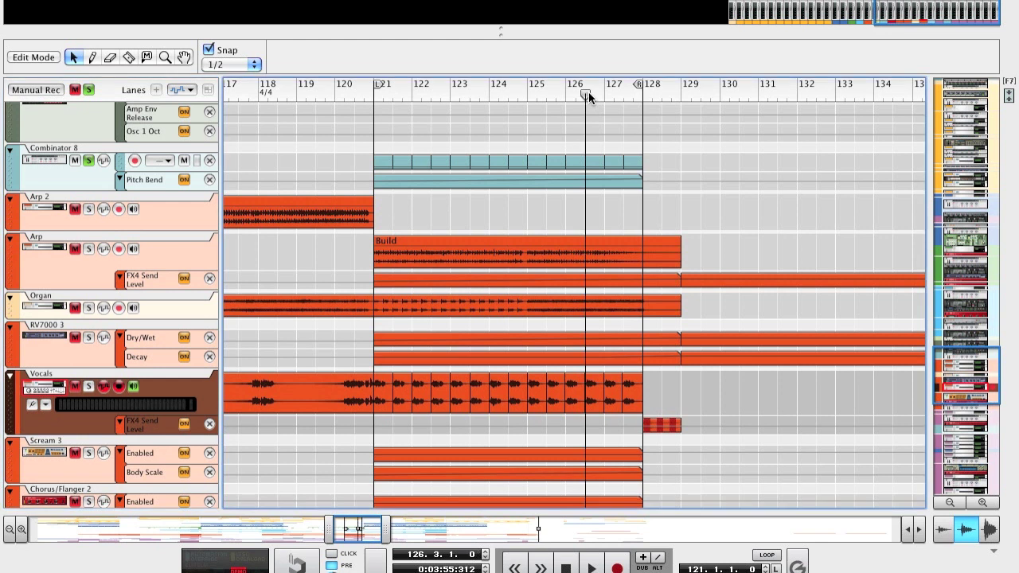
left_click(530, 92)
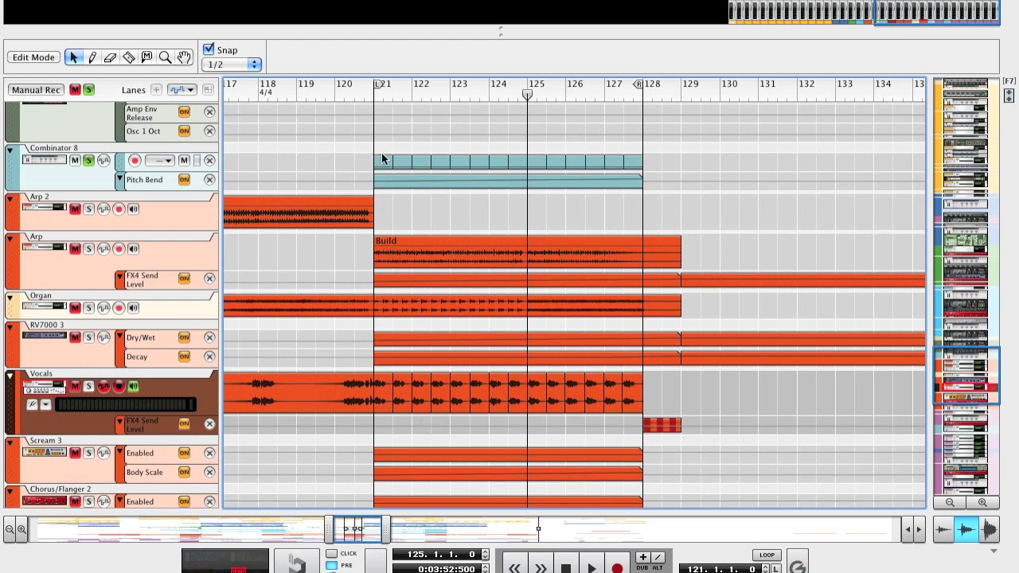
left_click(109, 179)
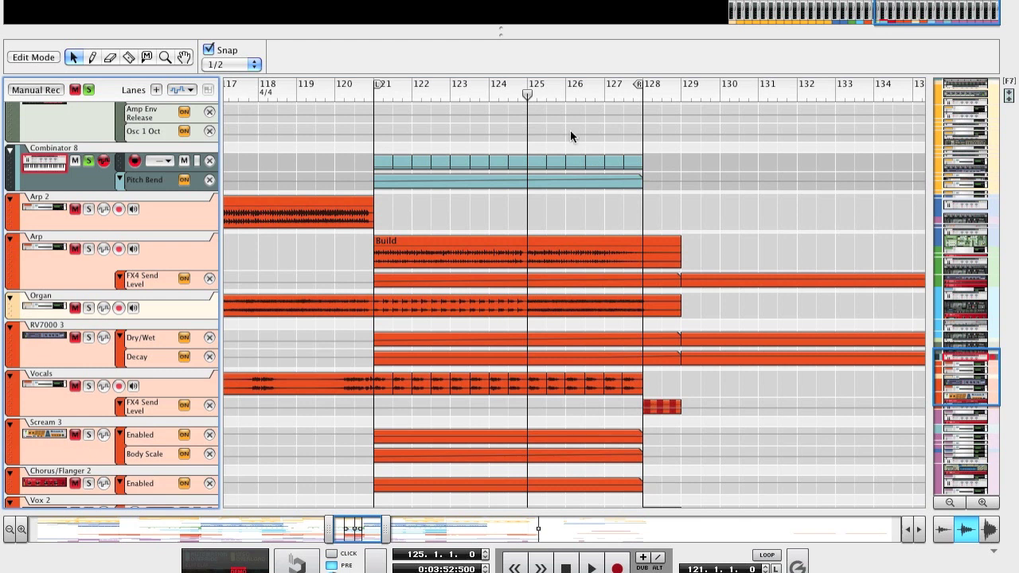
left_click(527, 93)
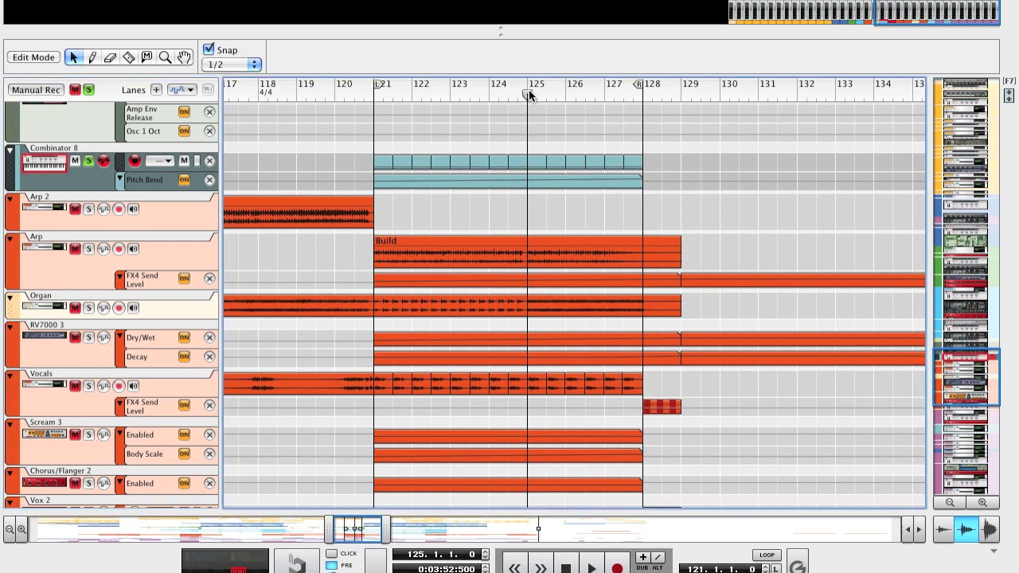
key("space")
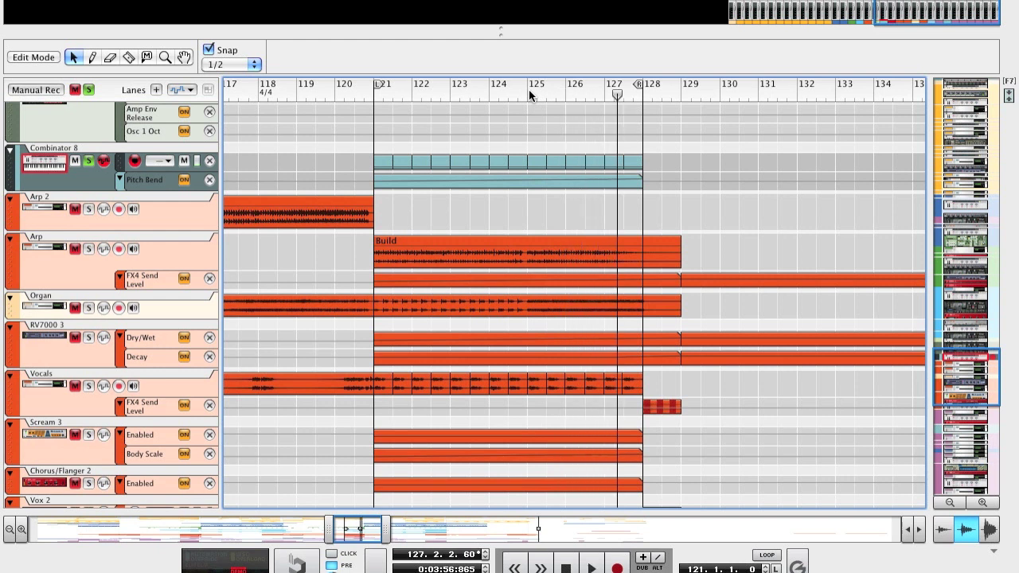
- Raise Combinator 8's mixer fader and adjust its input gain to about 1.71 dB while the section plays
key("F6")
key("F5")
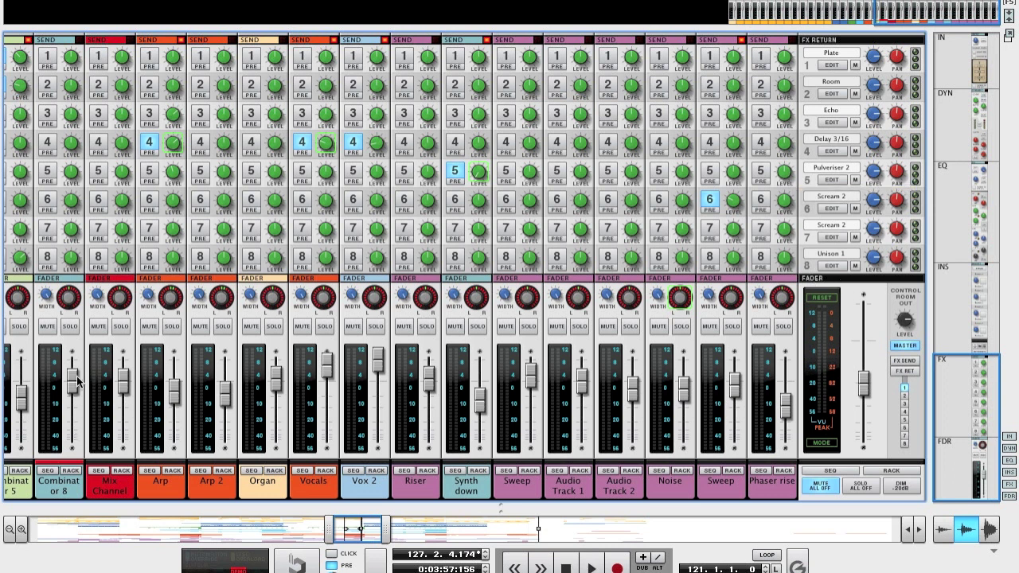
left_click_drag(72, 381, 72, 358)
key("space")
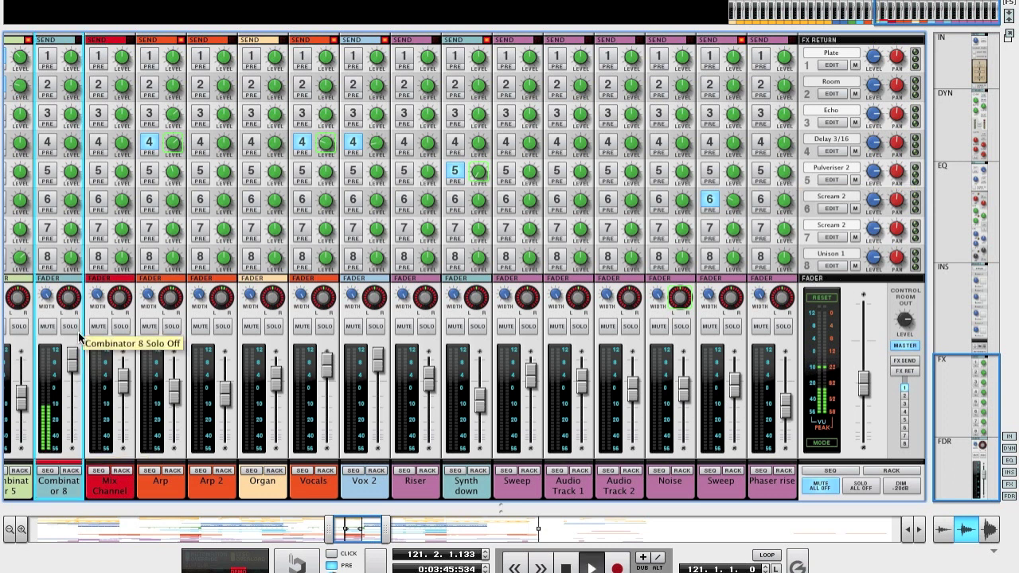
scroll(79, 339, "up", 5)
scroll(80, 338, "up", 5)
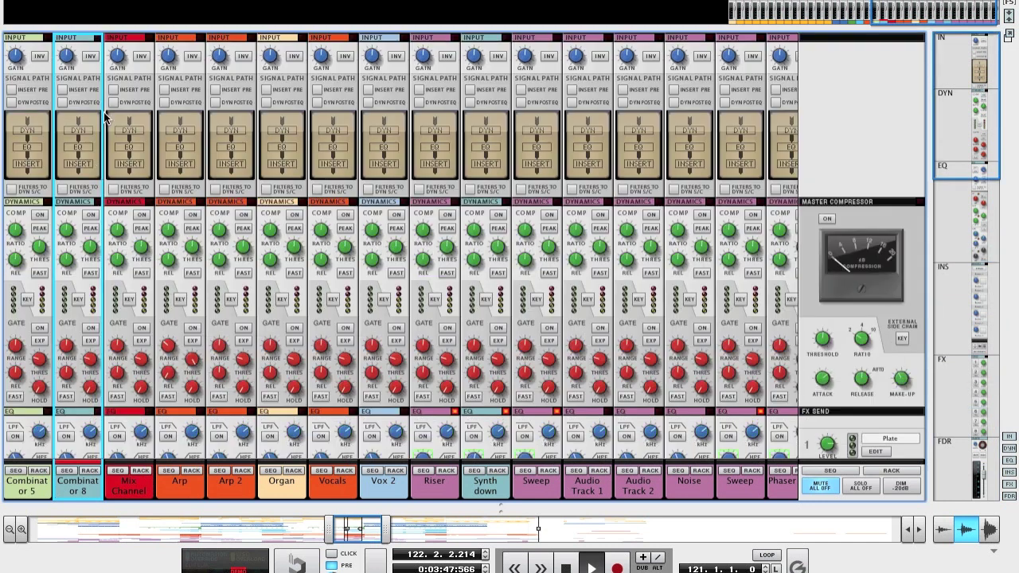
scroll(66, 54, "down", 3)
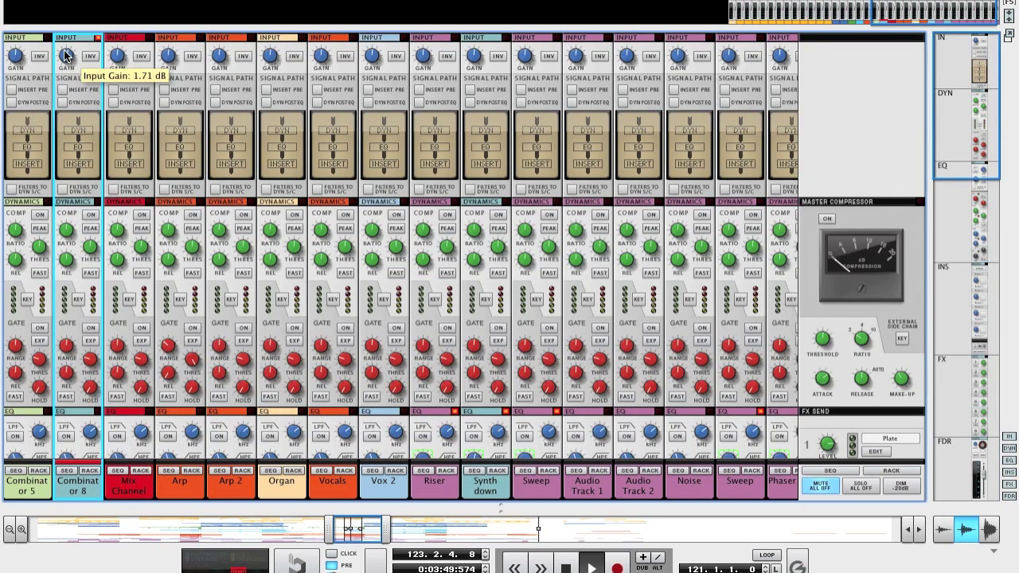
- Return to the sequencer, stop playback and clear all track solos
key("F6")
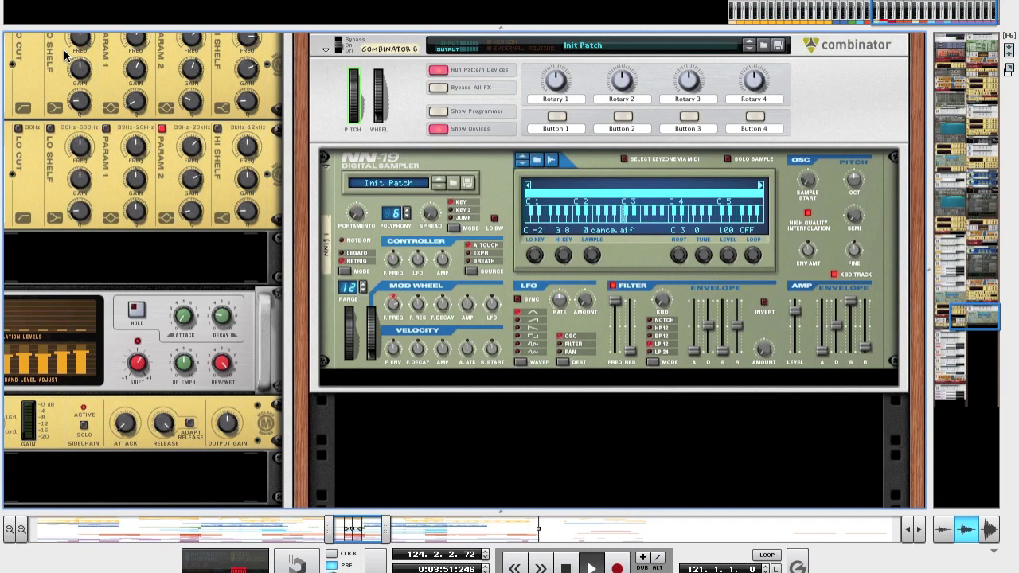
key("F7")
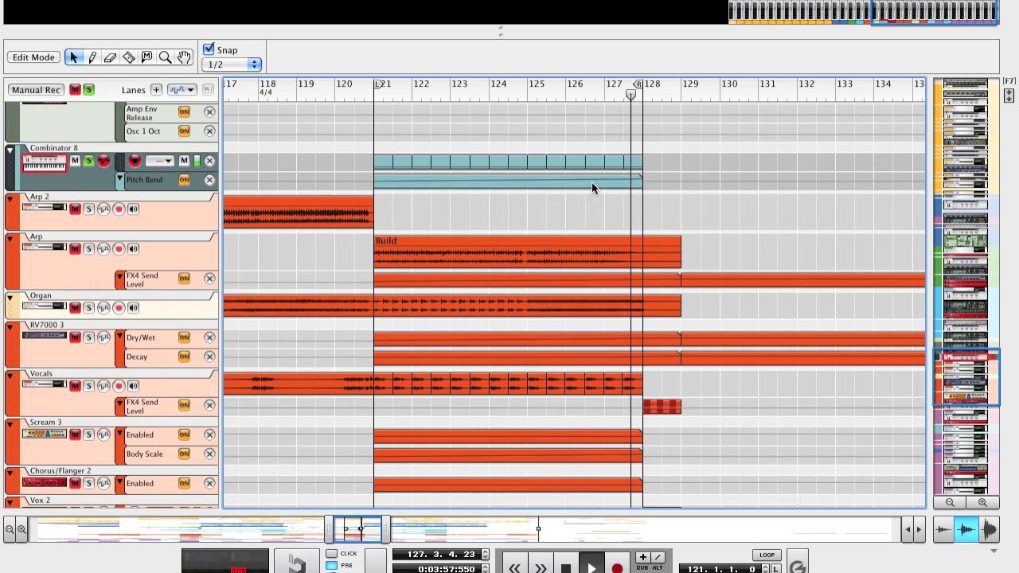
key("space")
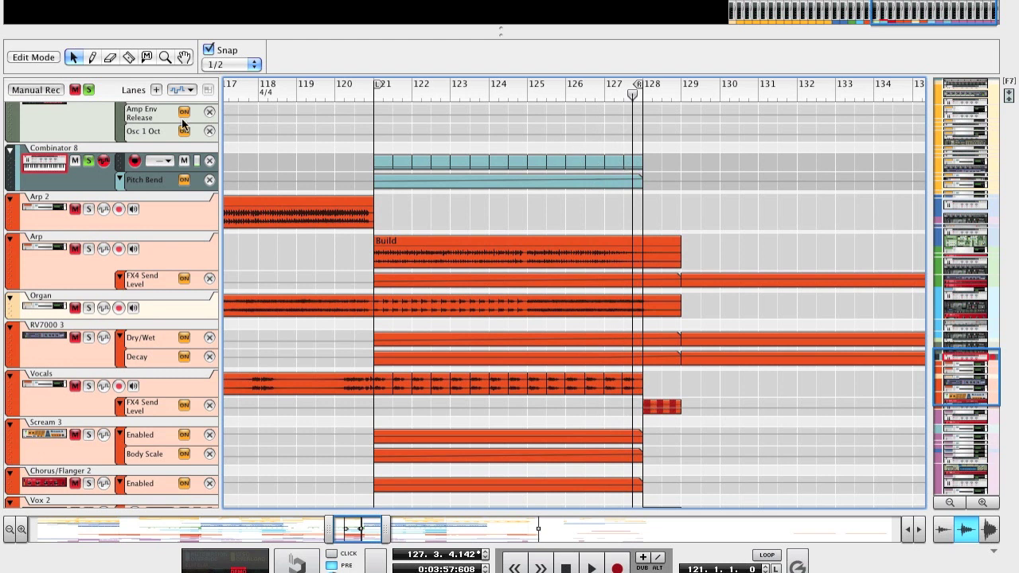
left_click(88, 89)
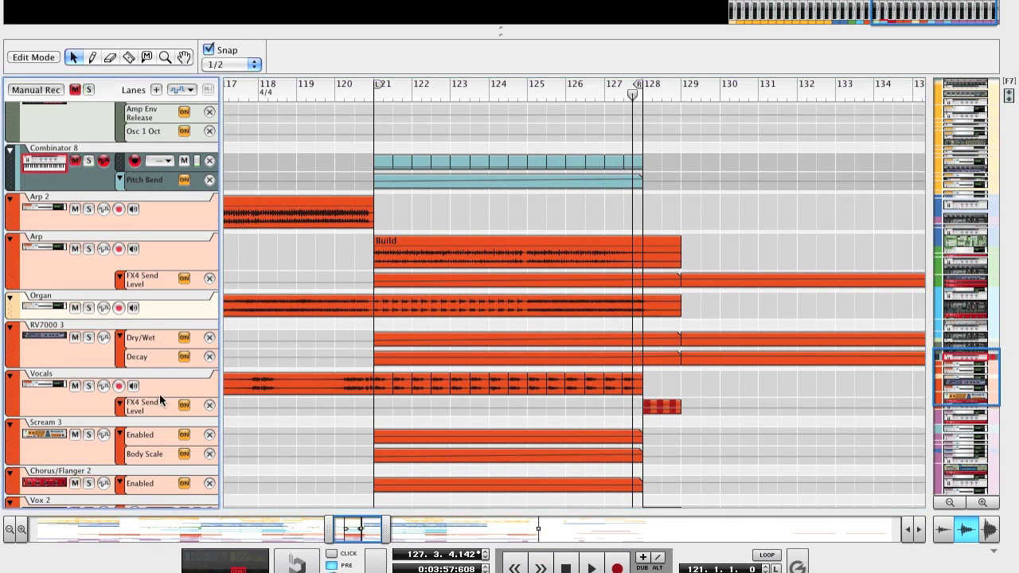
- Examine the Transpose values of the half-bar Vocals clips from bar 121 up to the clip at 123.3
scroll(159, 394, "down", 4)
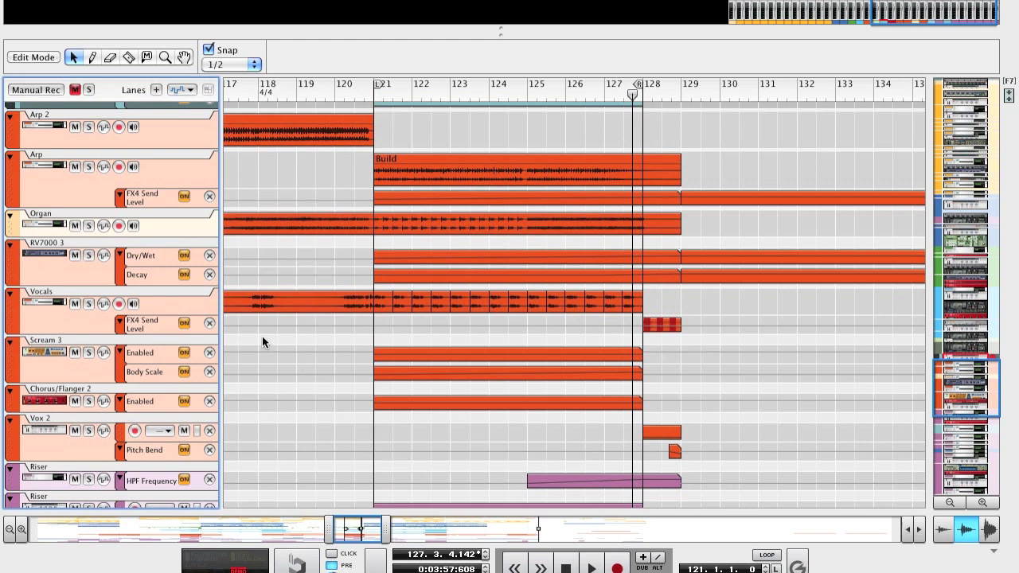
left_click(363, 324)
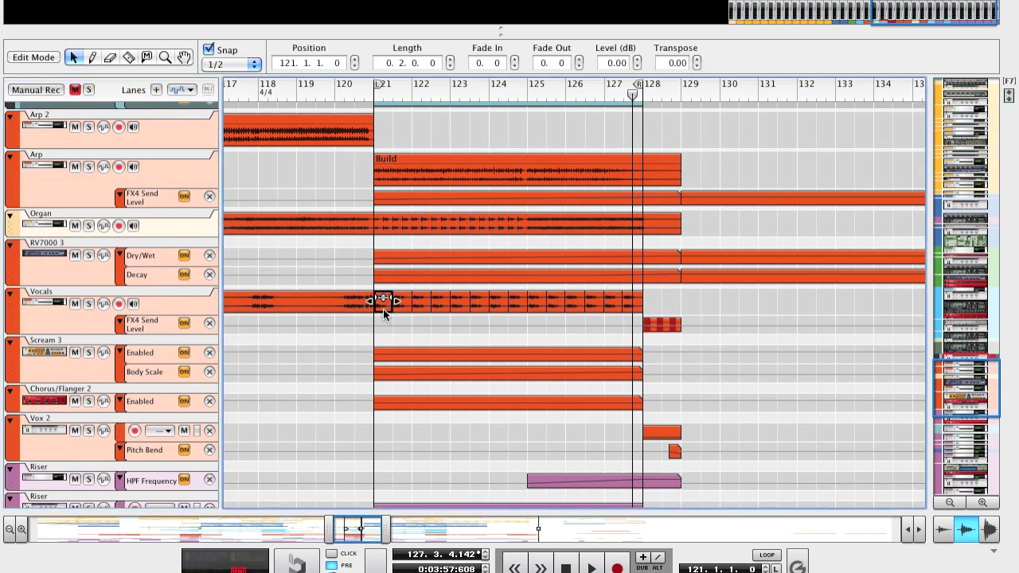
scroll(383, 308, "right", 4)
key("ctrl+plus")
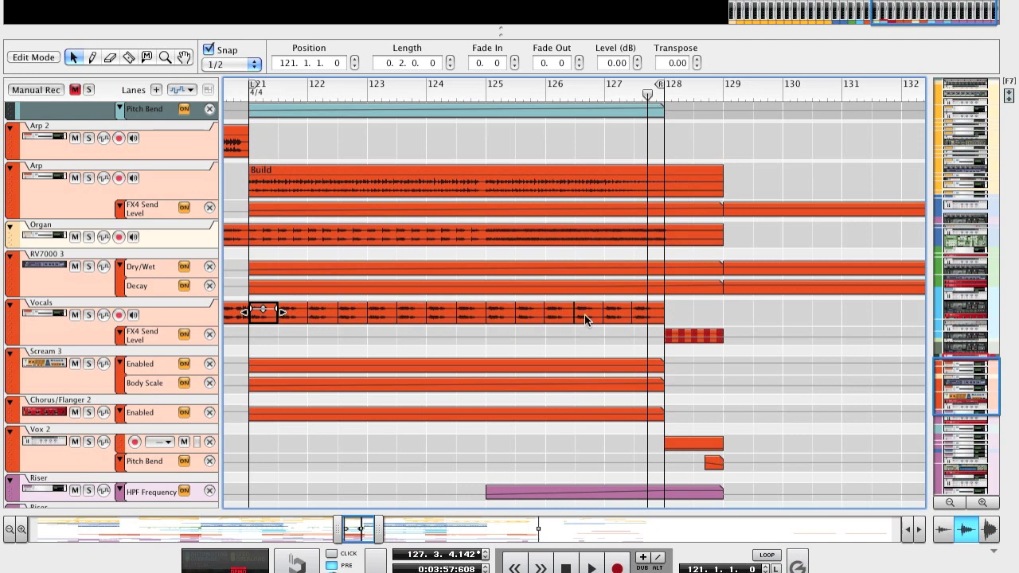
left_click(293, 318)
left_click(328, 312)
left_click(379, 311)
left_click(418, 312)
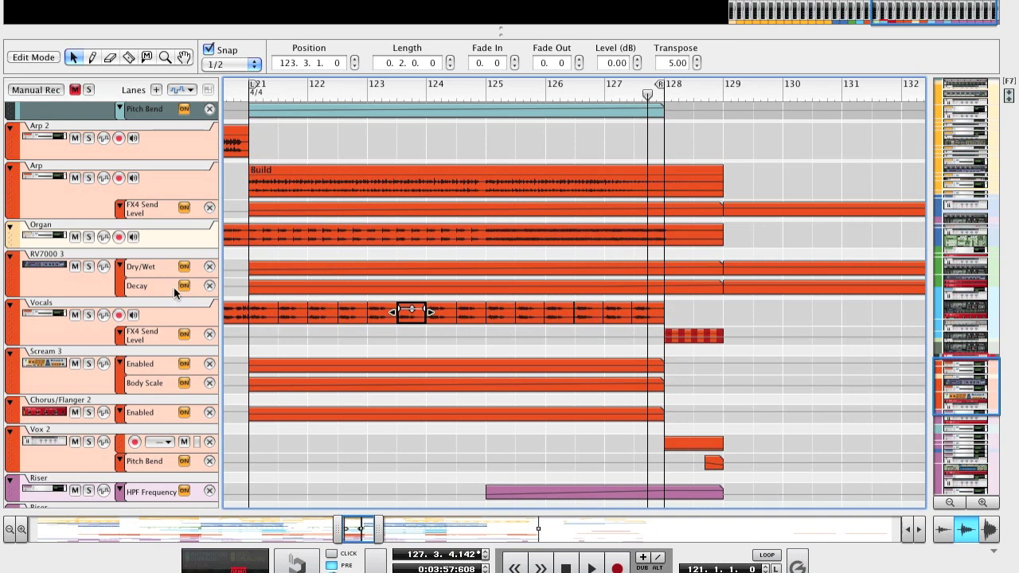
- Place the playhead at bar 127 and move the left locator to bar 125
left_click(577, 88)
left_click(592, 87)
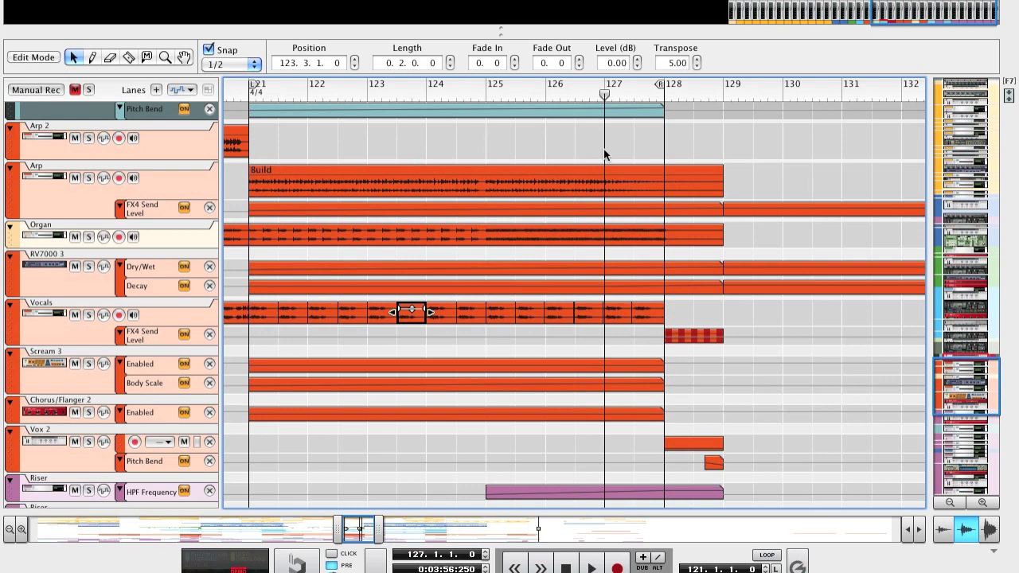
left_click(492, 87, "alt")
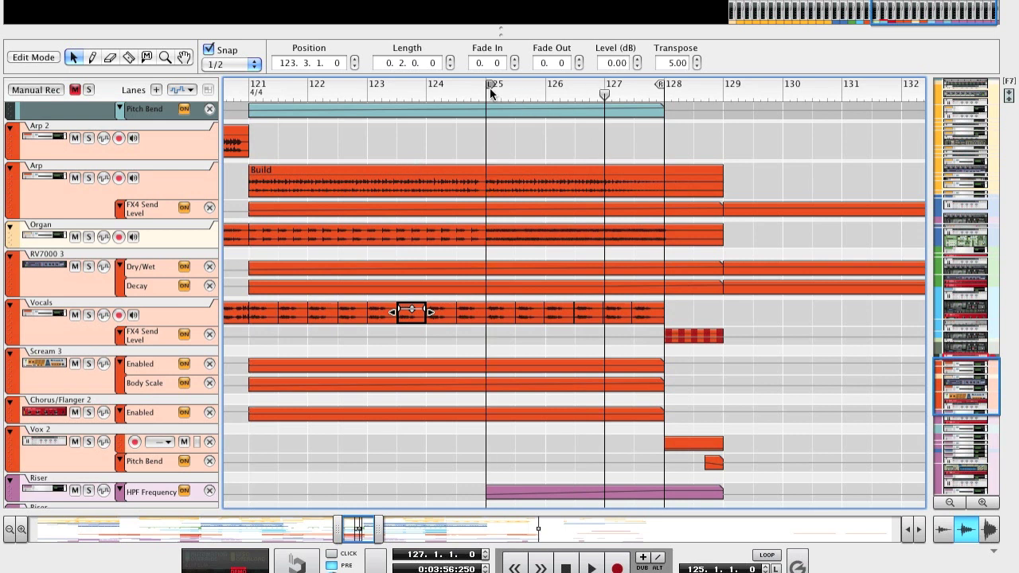
- Solo Vocals and Scream 3 and listen to the end of the vocal build from bar 127
left_click(82, 314)
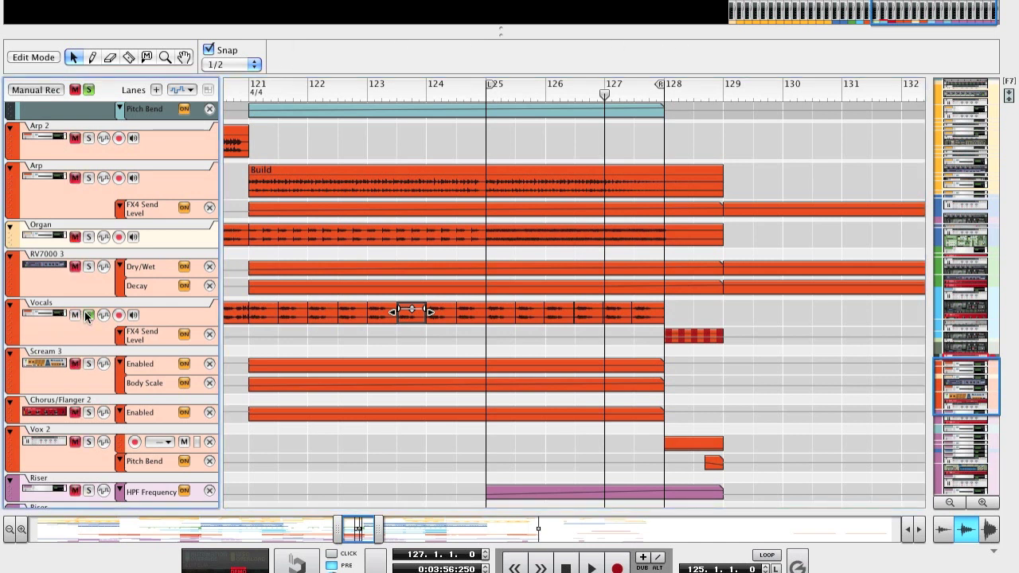
left_click(90, 364)
key("space")
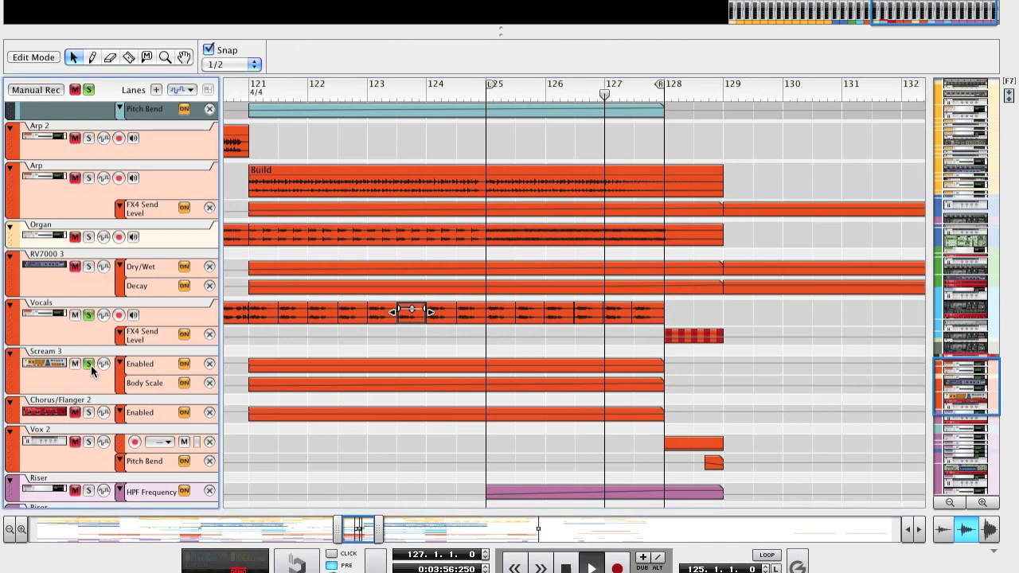
scroll(352, 383, "up", 1)
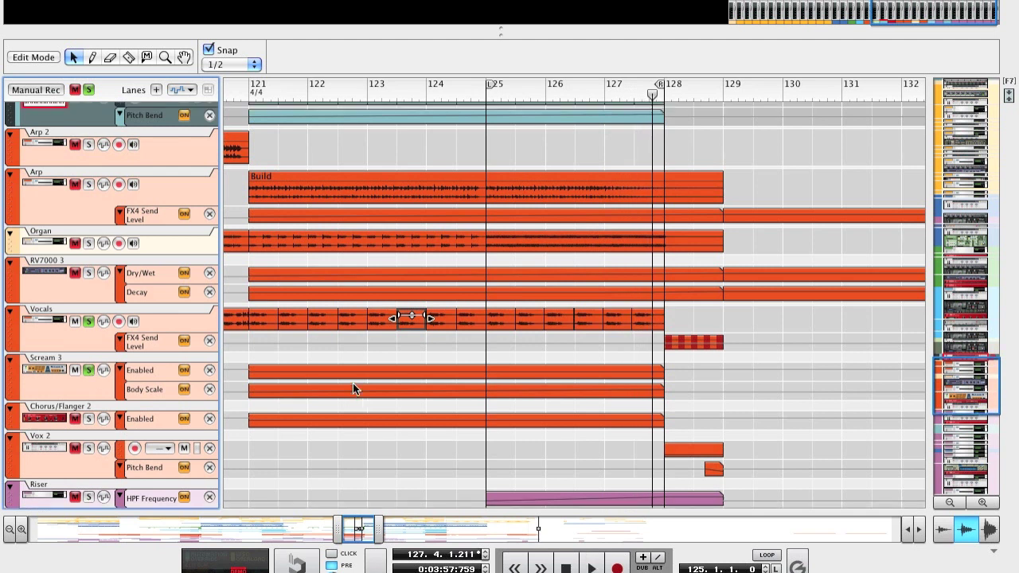
- Unsolo Vocals and Scream 3, solo Combinator 8 and listen to its part around bar 127
scroll(353, 383, "up", 5)
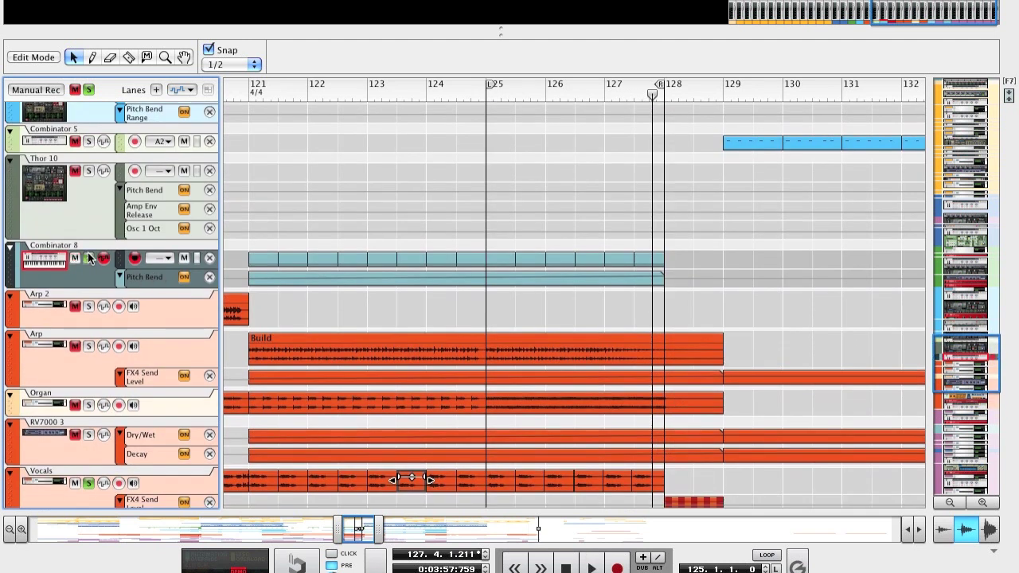
scroll(90, 302, "down", 4)
left_click(90, 359)
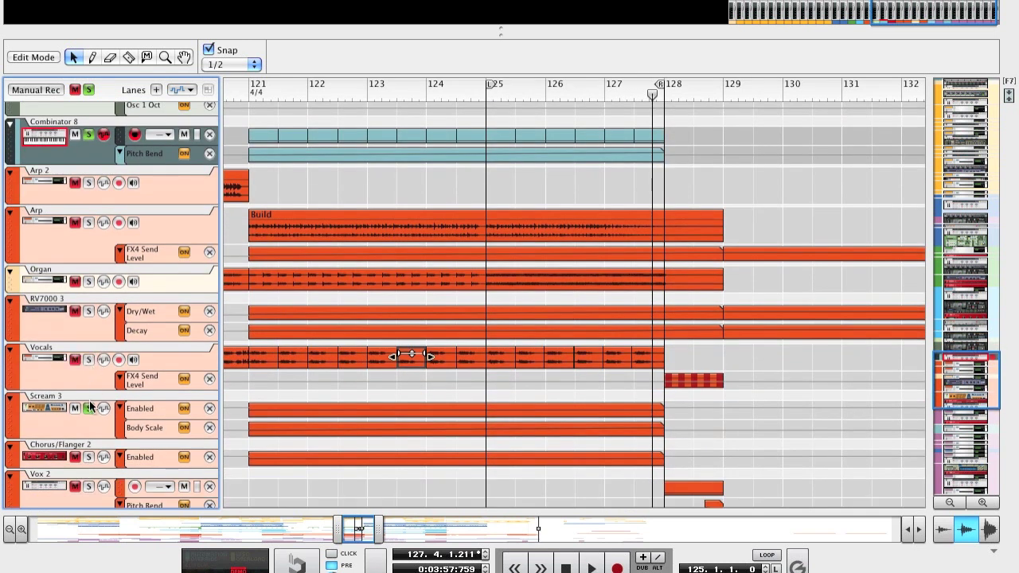
left_click(588, 83)
key("space")
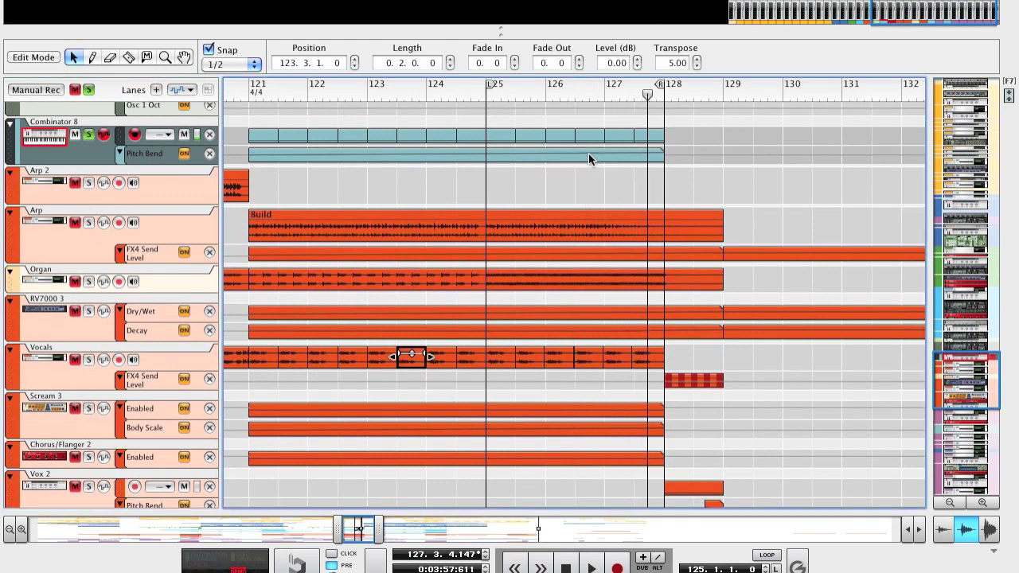
scroll(609, 247, "down", 3)
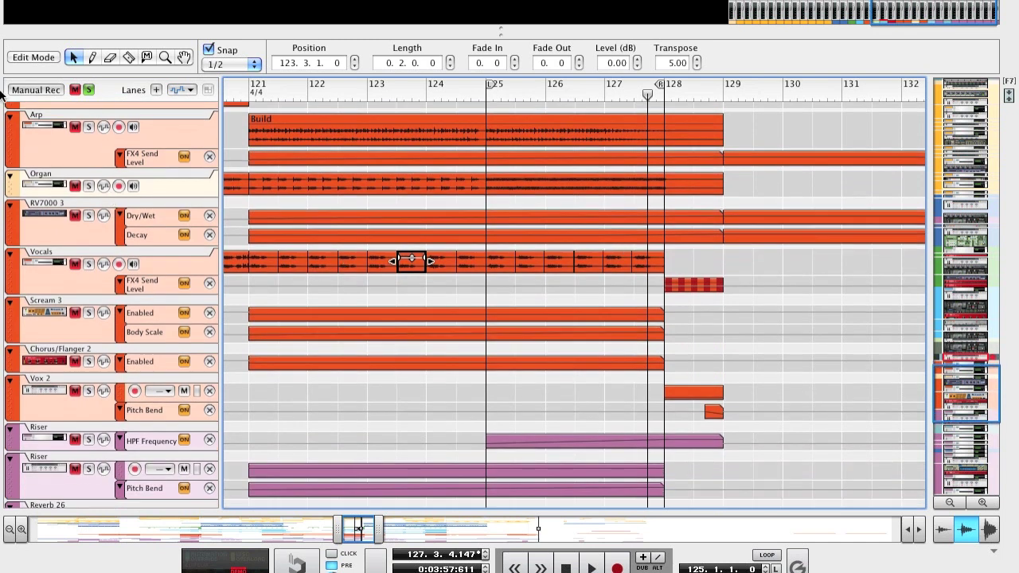
- Clear all active solos and solo only the Vocals track and its Scream 3 effect
left_click(86, 90)
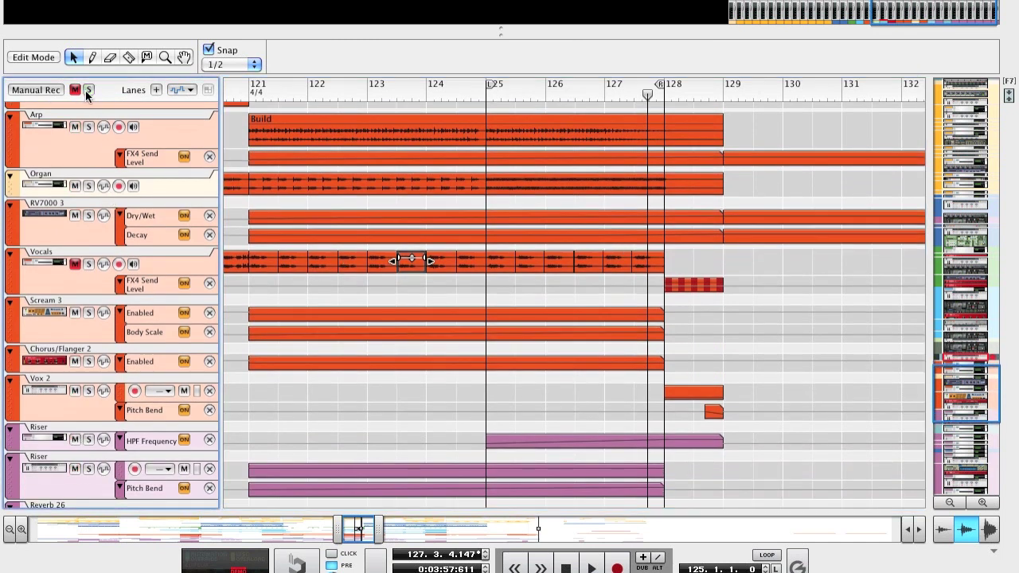
left_click(75, 264)
left_click(91, 278)
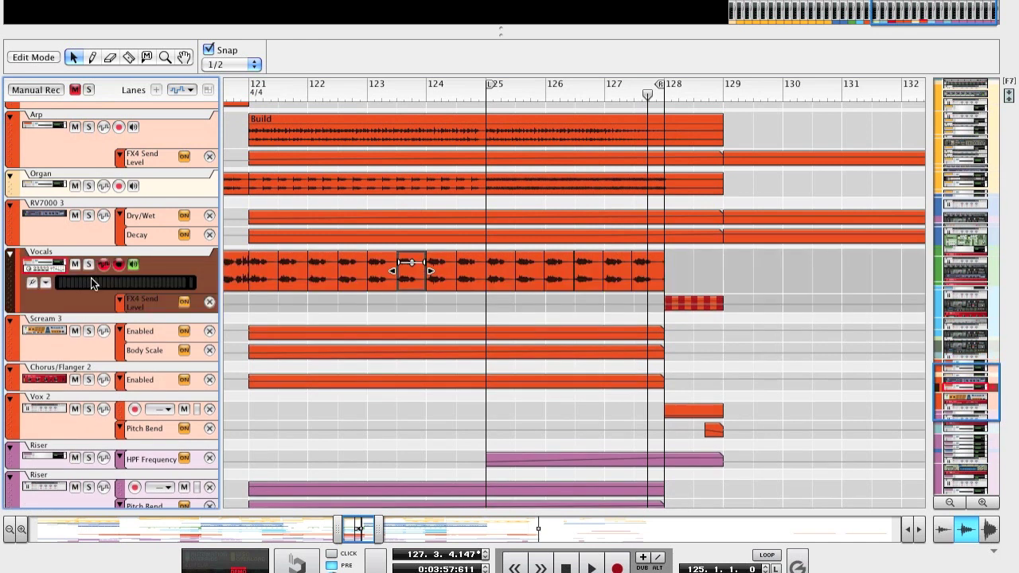
left_click(91, 264)
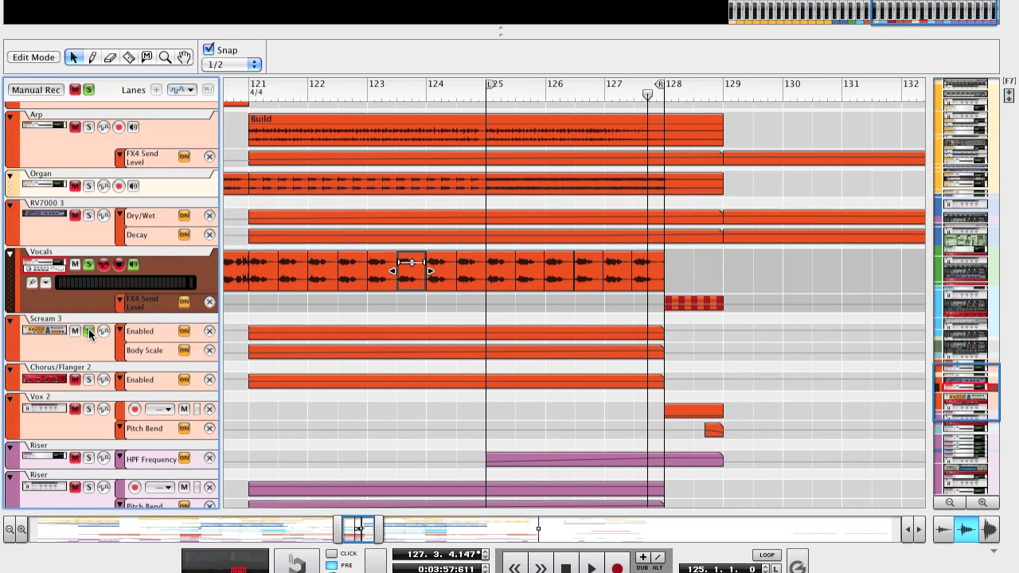
- View the Vocals insert effects in the rack and try out the Body Scale knob on the Scream 4
key("F6")
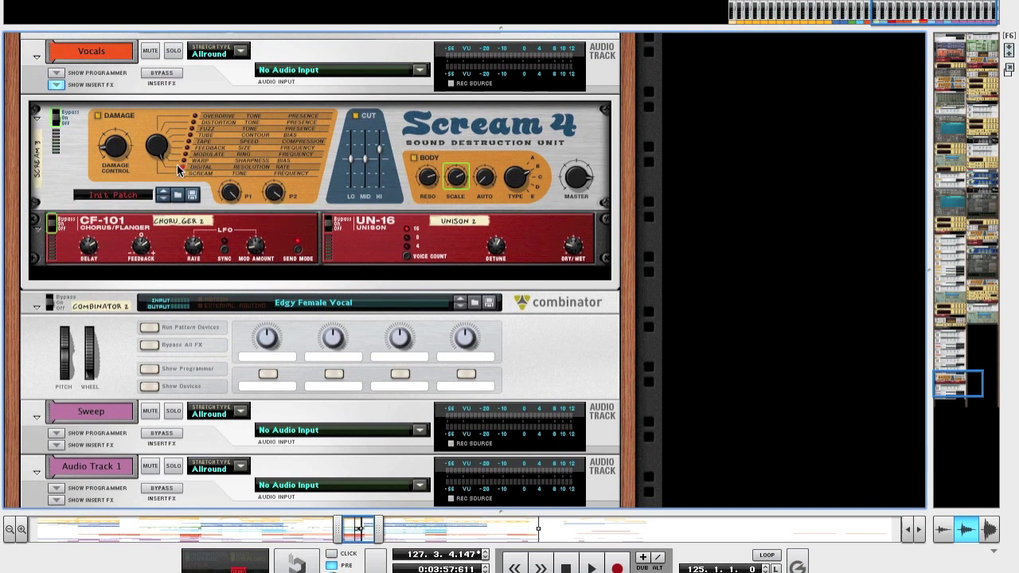
left_click(237, 189)
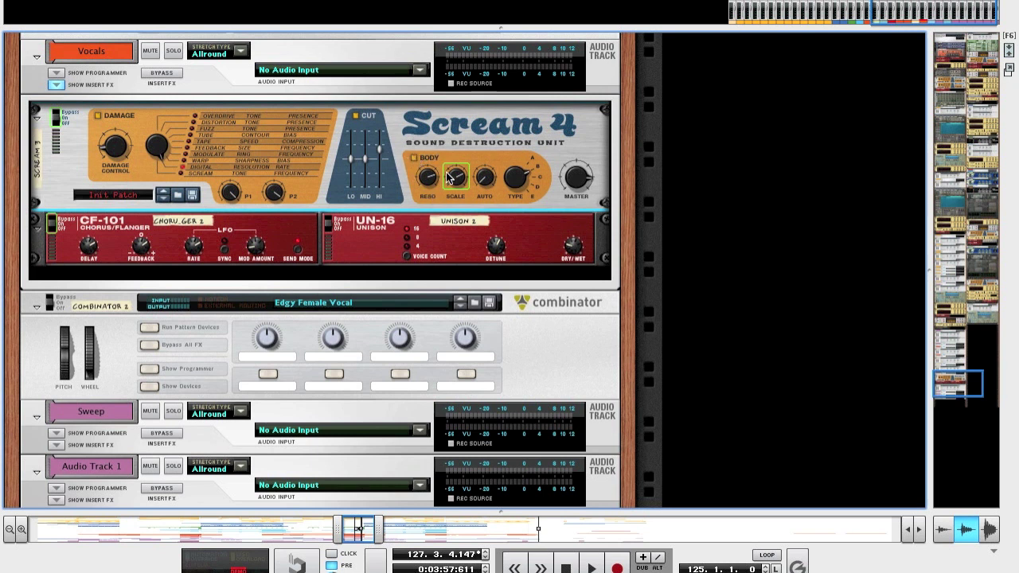
mouse_move(450, 176)
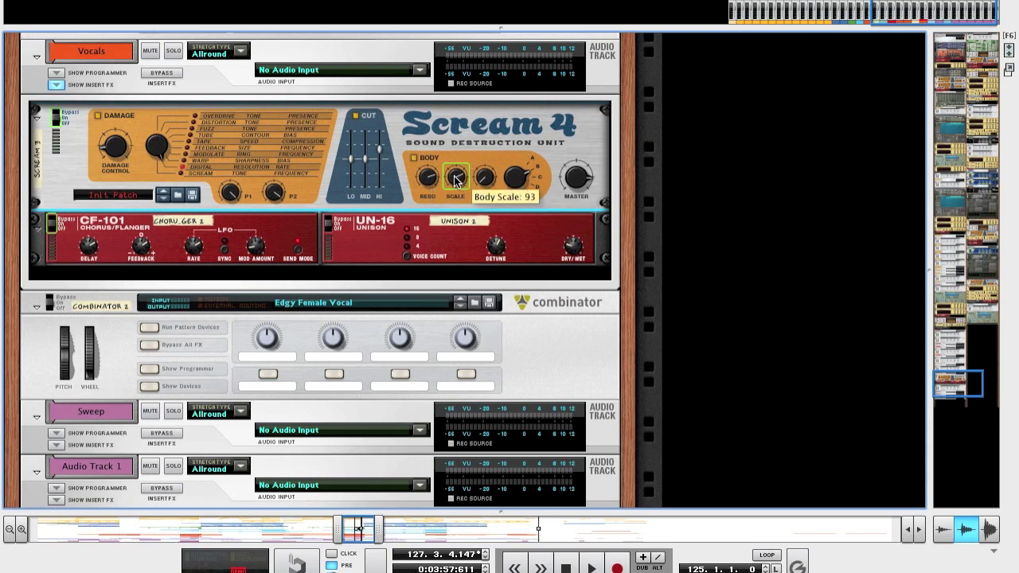
mouse_move(457, 180)
left_mouse_down()
mouse_move(469, 241)
mouse_move(457, 184)
left_mouse_up()
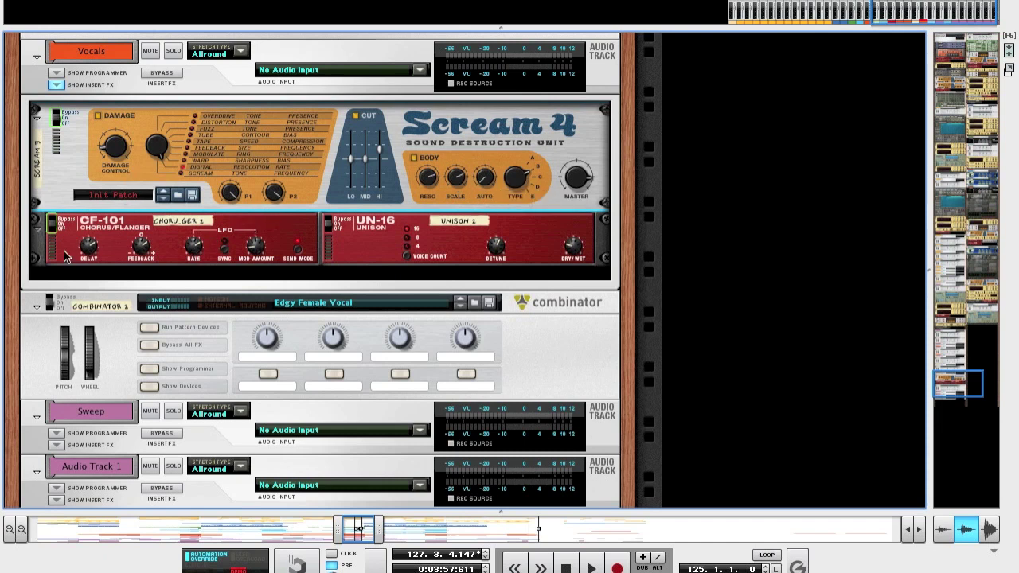
- Examine the Delay, Feedback, LFO Rate and Modulation Amount settings of the CF-101 chorus/flanger on Vocals
left_click(89, 254)
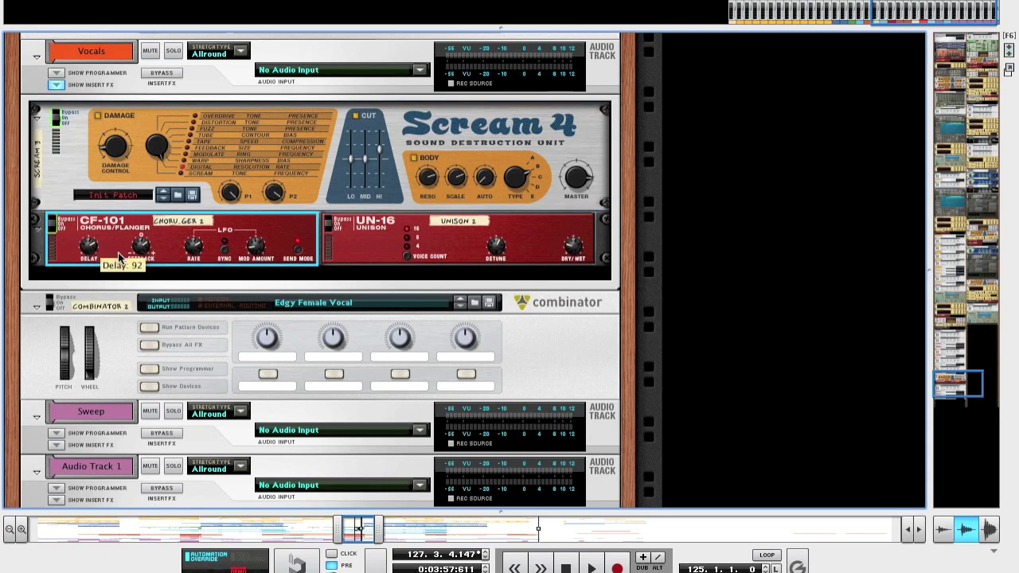
mouse_move(139, 255)
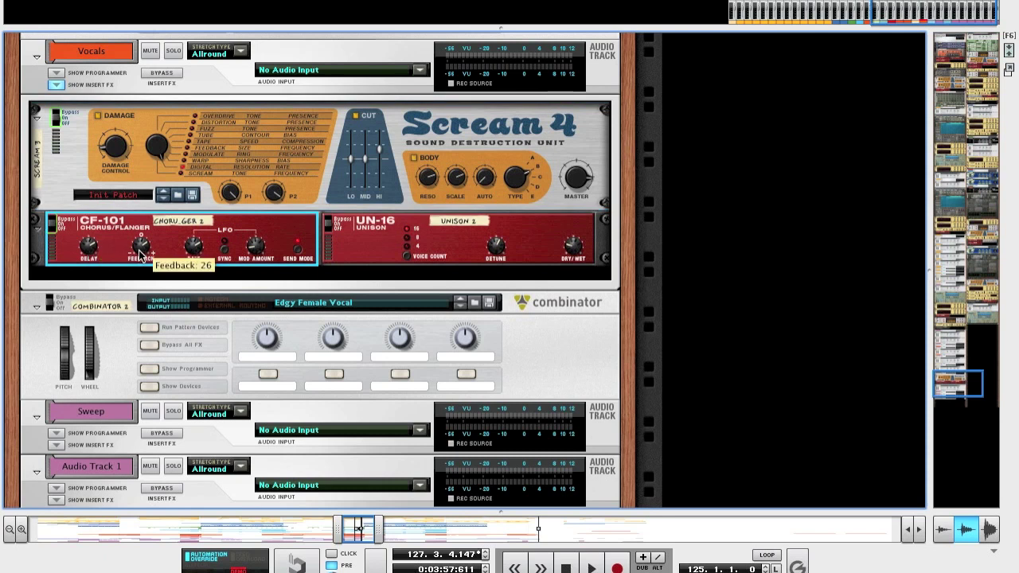
mouse_move(255, 251)
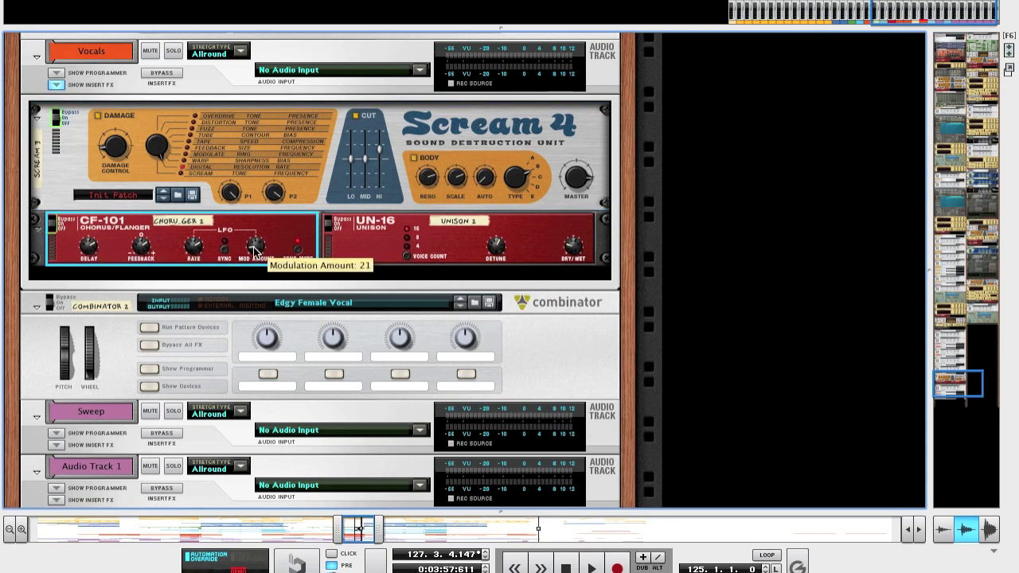
mouse_move(193, 256)
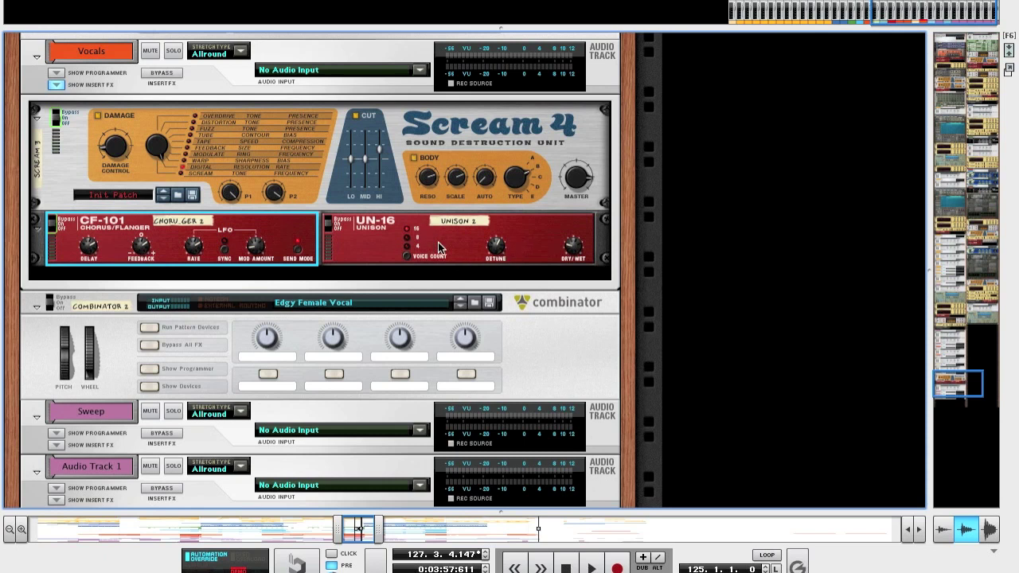
- Bounce the last Vocals clip before bar 128 to the Desktop as Audio IFF file Vocals, at 44,100 Hz, 16 bit with dither
key("F7")
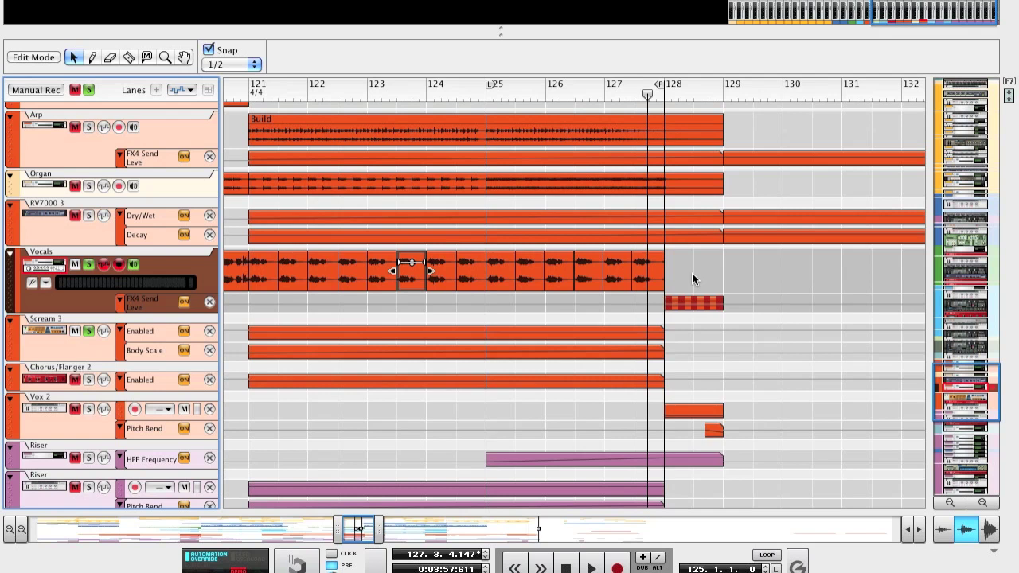
scroll(691, 273, "down", 3)
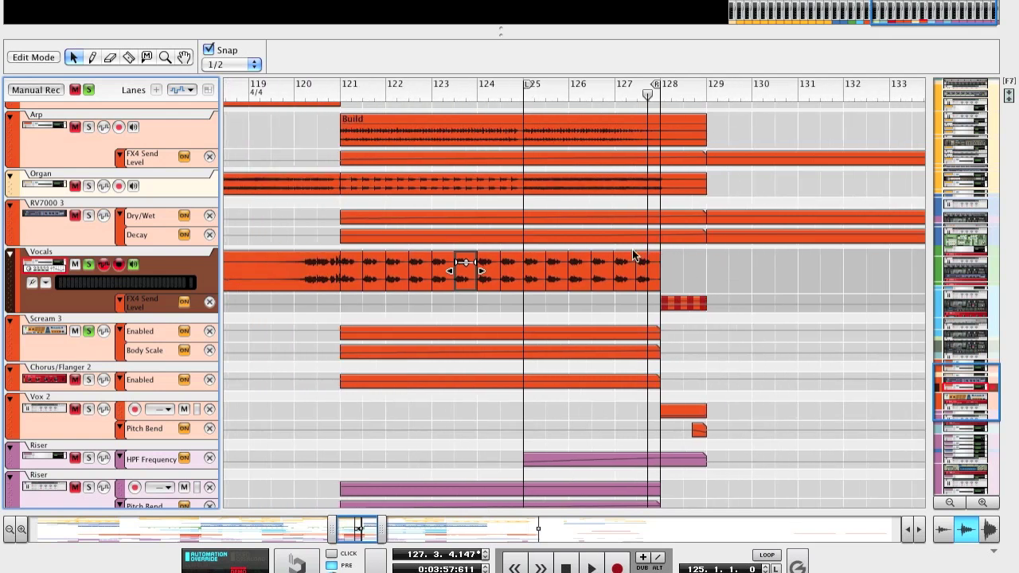
left_click(602, 278)
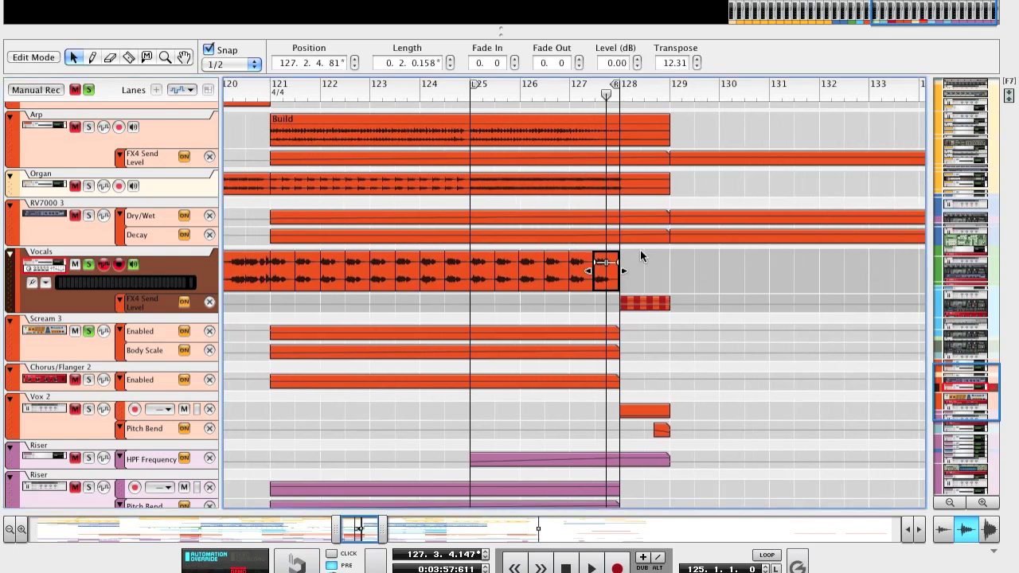
left_click(696, 60)
right_click(602, 278)
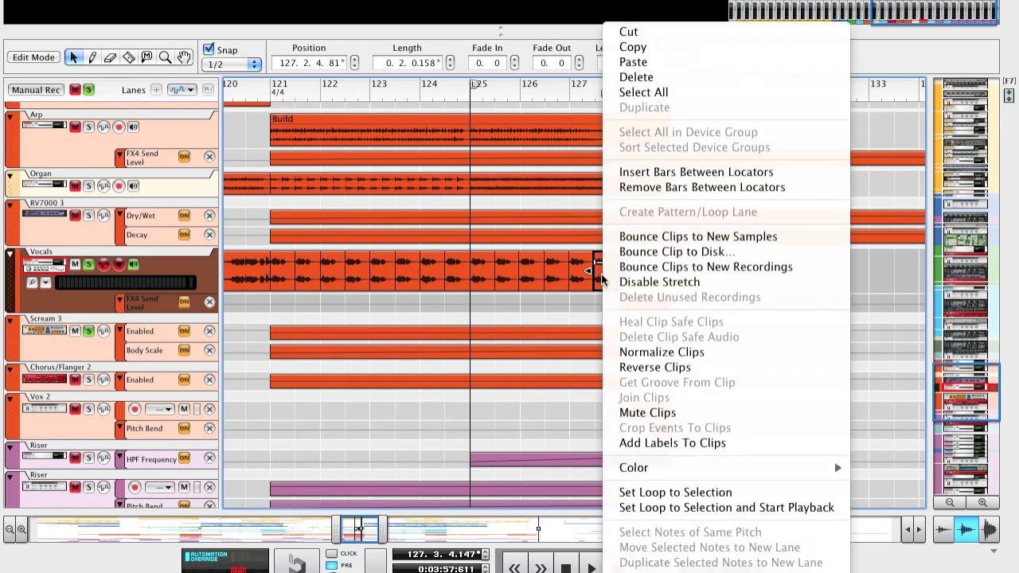
left_click(666, 254)
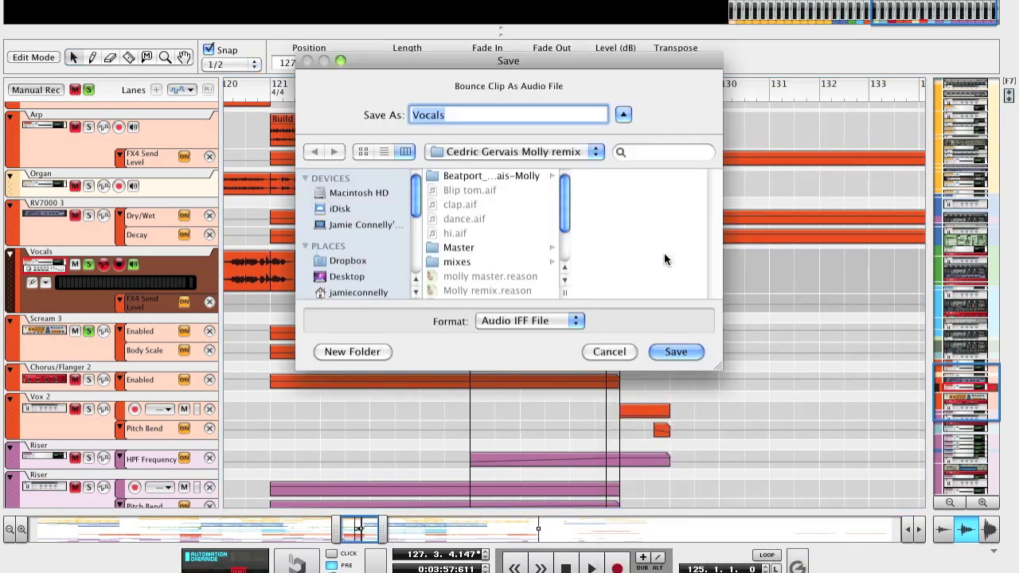
left_click(338, 273)
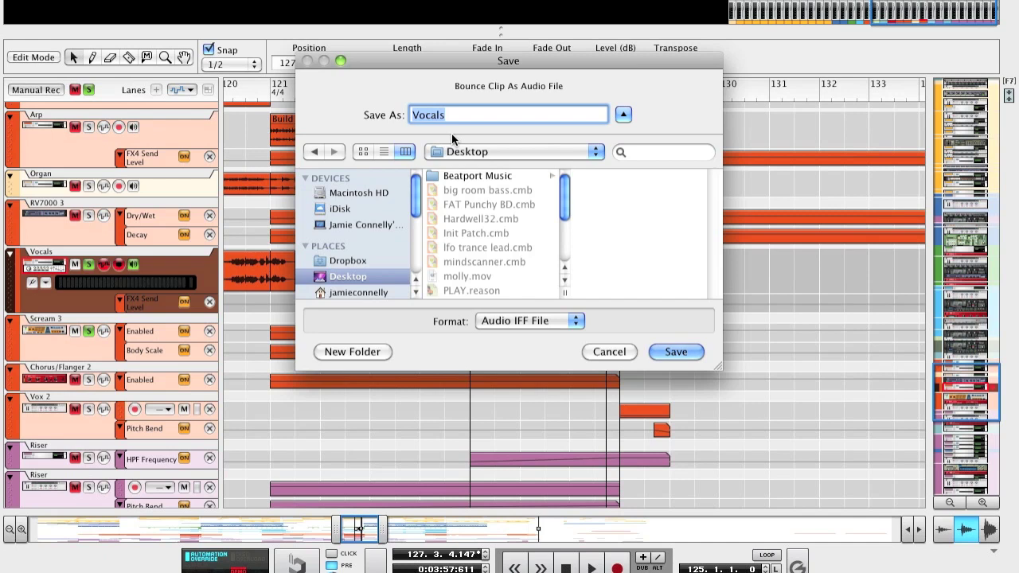
key("Return")
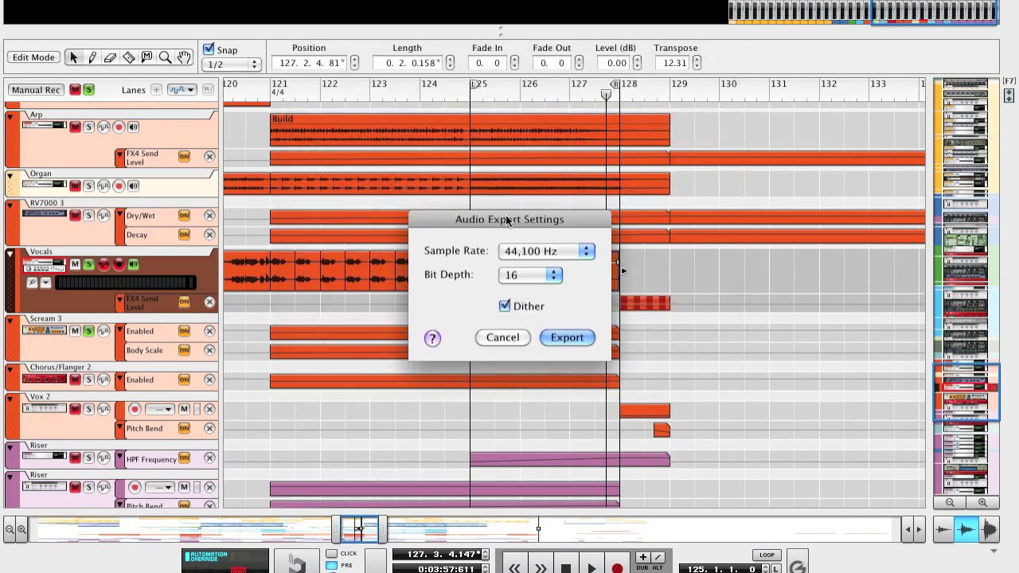
left_click(579, 338)
- Place the playhead at bar 128 and import Vocals.aif from the Desktop onto the Vocals track there
scroll(634, 298, "down", 10)
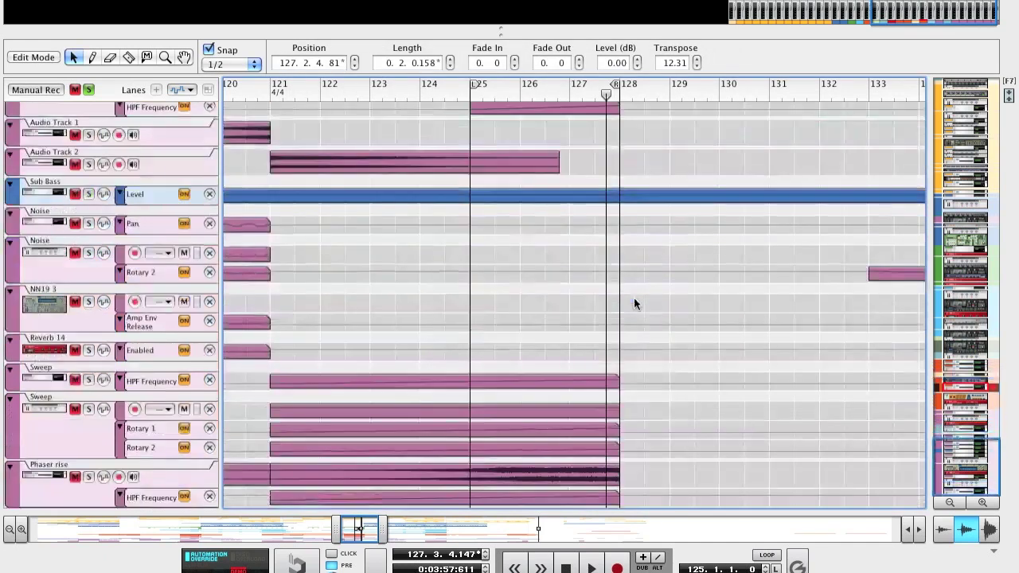
left_click(618, 91)
scroll(618, 91, "up", 10)
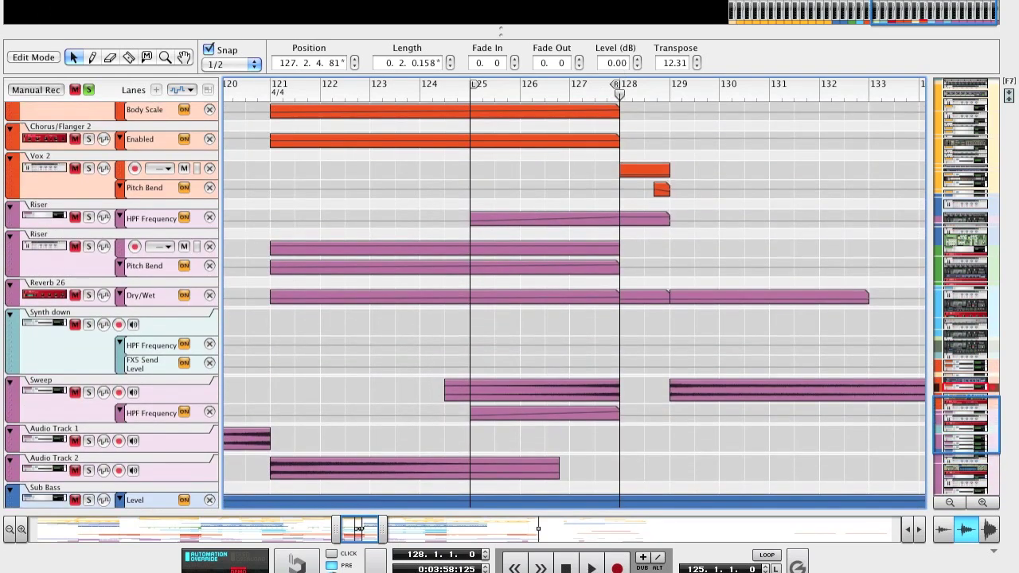
left_click(111, 0)
left_click(177, 159)
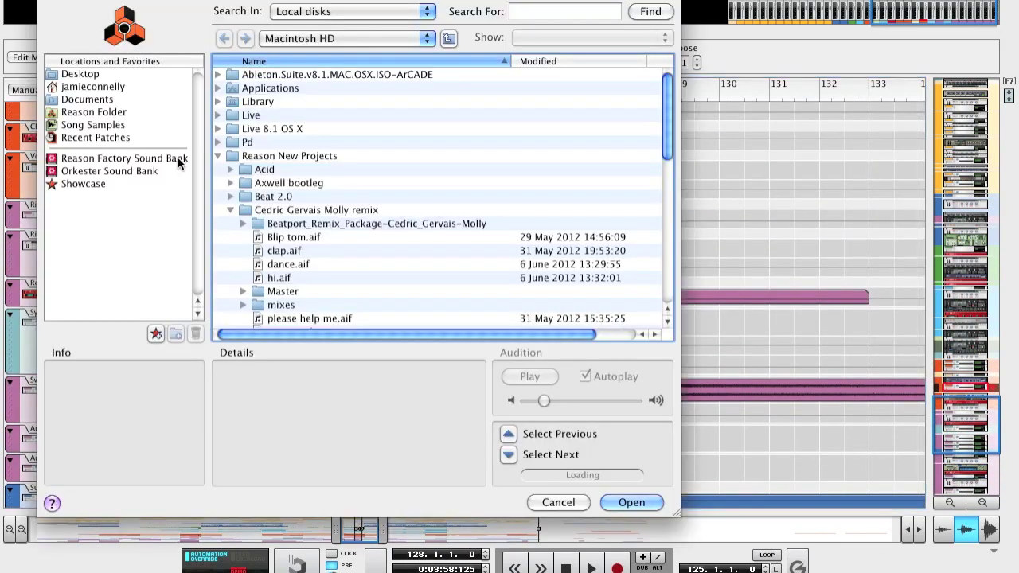
left_click(76, 75)
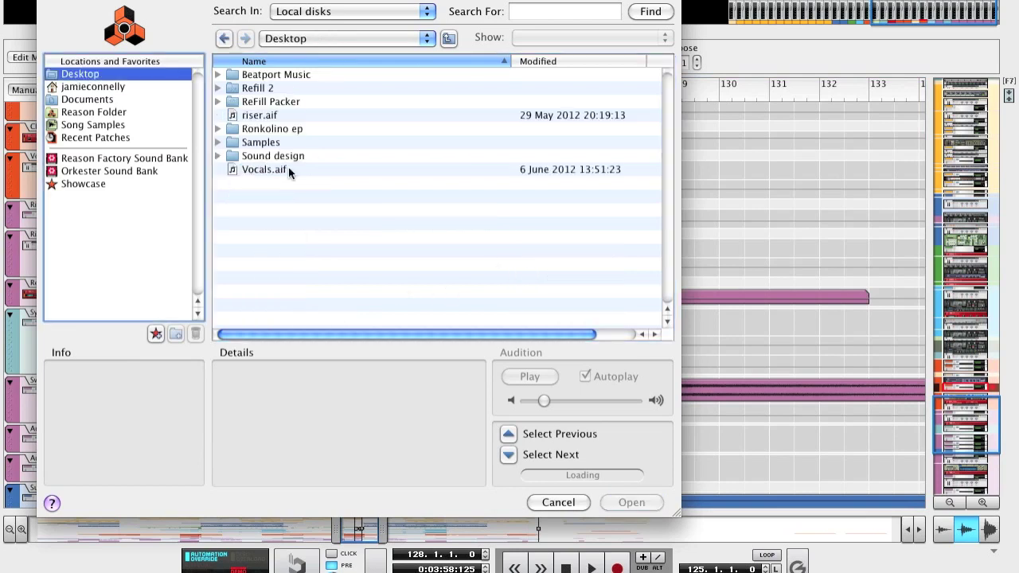
double_click(263, 170)
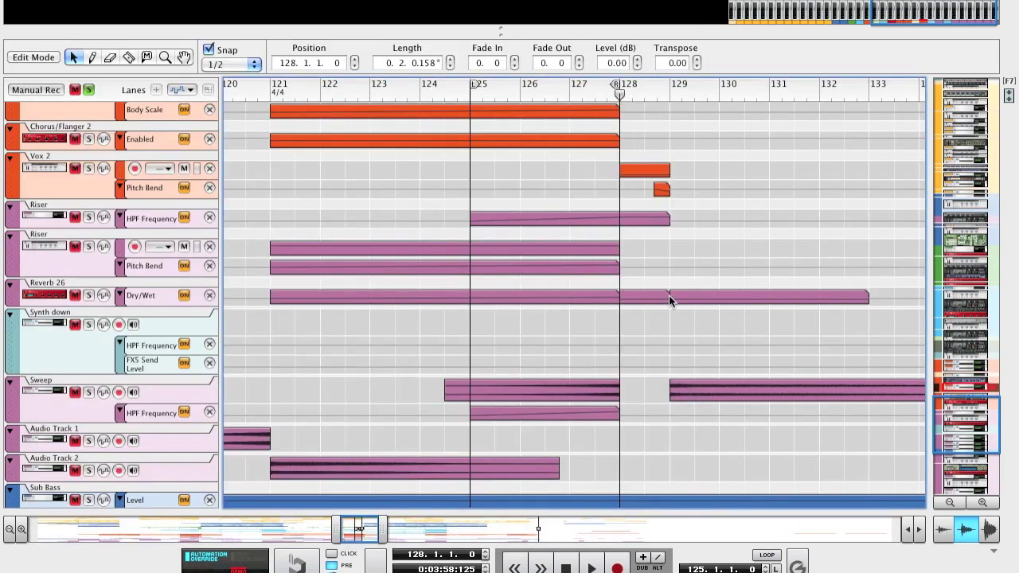
scroll(668, 301, "down", 5)
scroll(669, 301, "up", 10)
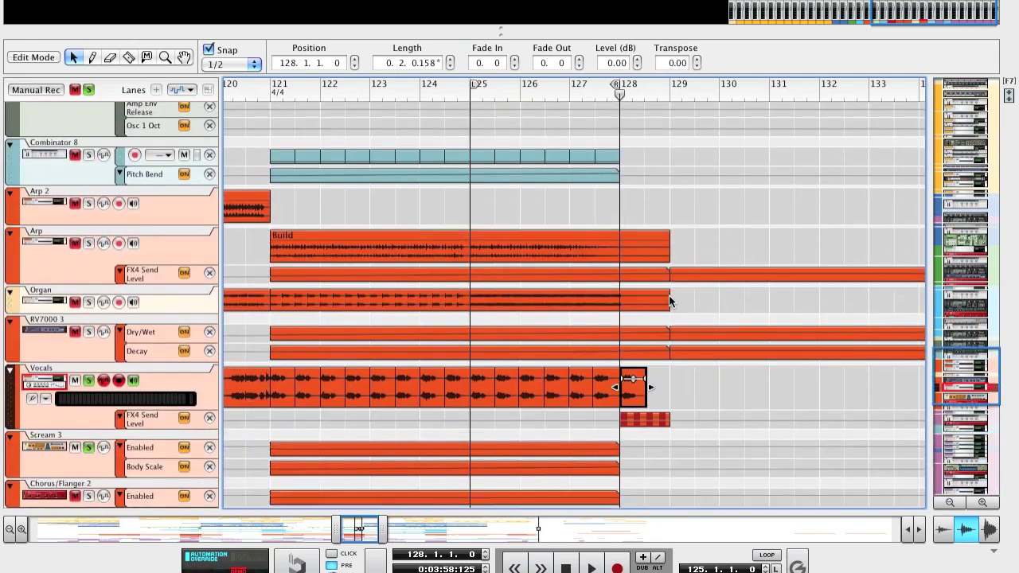
scroll(669, 297, "up", 2)
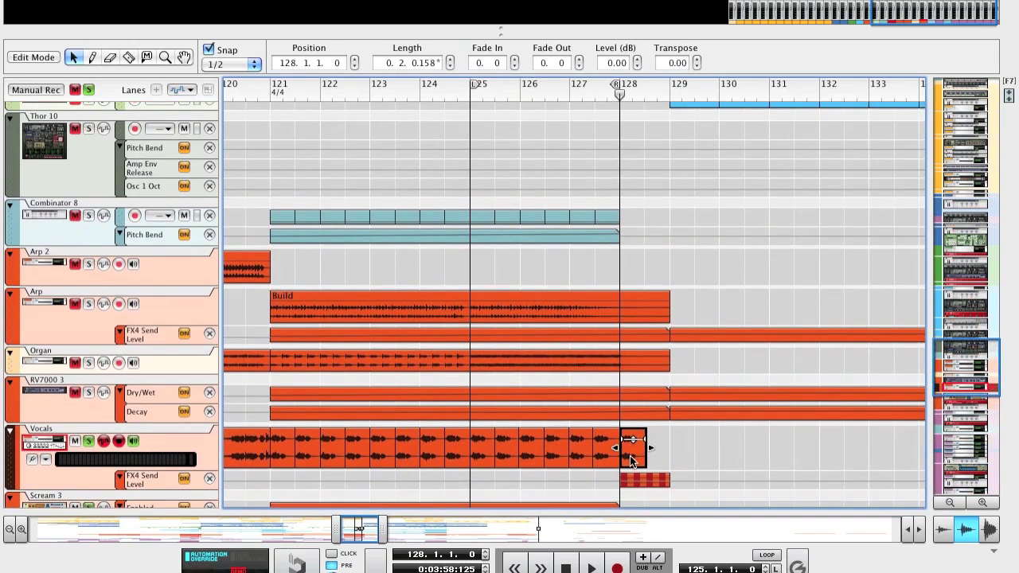
- Move the left locator to bar 128 and copy the imported clip every half bar through 130.1, raising Transpose progressively from 1.00 to 4.00
left_click(621, 94, "alt")
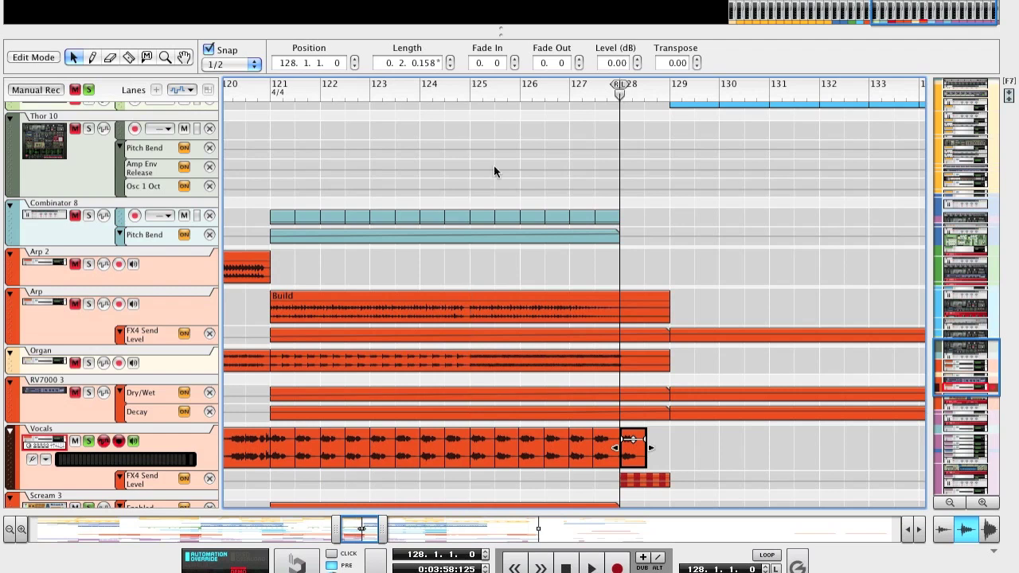
left_click(287, 472)
left_click(627, 446)
left_click_drag(631, 443, 659, 443)
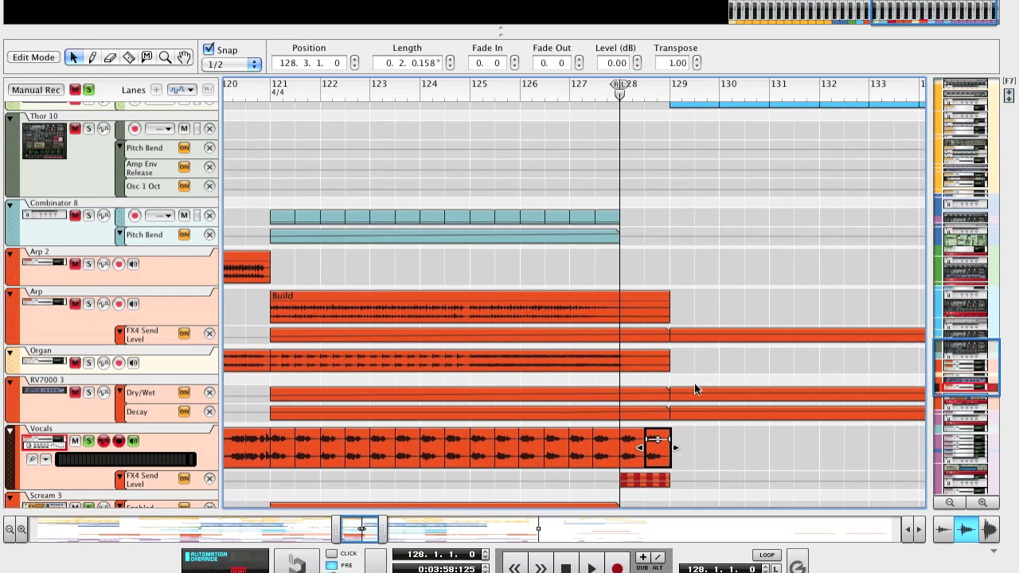
left_click_drag(657, 457, 720, 464)
left_click(702, 58)
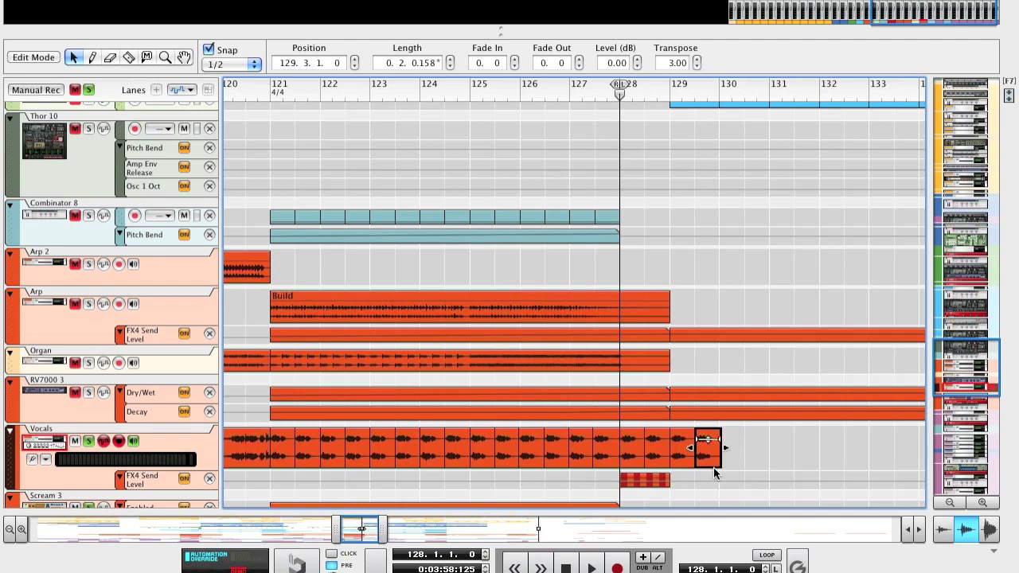
left_click_drag(710, 458, 735, 459)
left_click(697, 58)
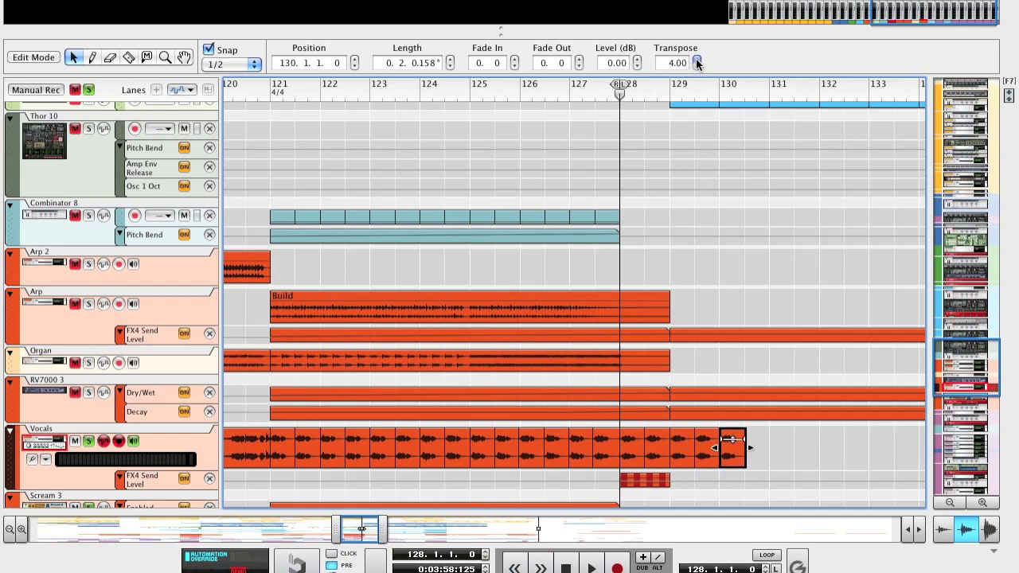
- Play the vocal build from 121.3 and extend the Scream 3 and Chorus/Flanger 2 automation clips to a length of 9.2.0.0
left_click(294, 90)
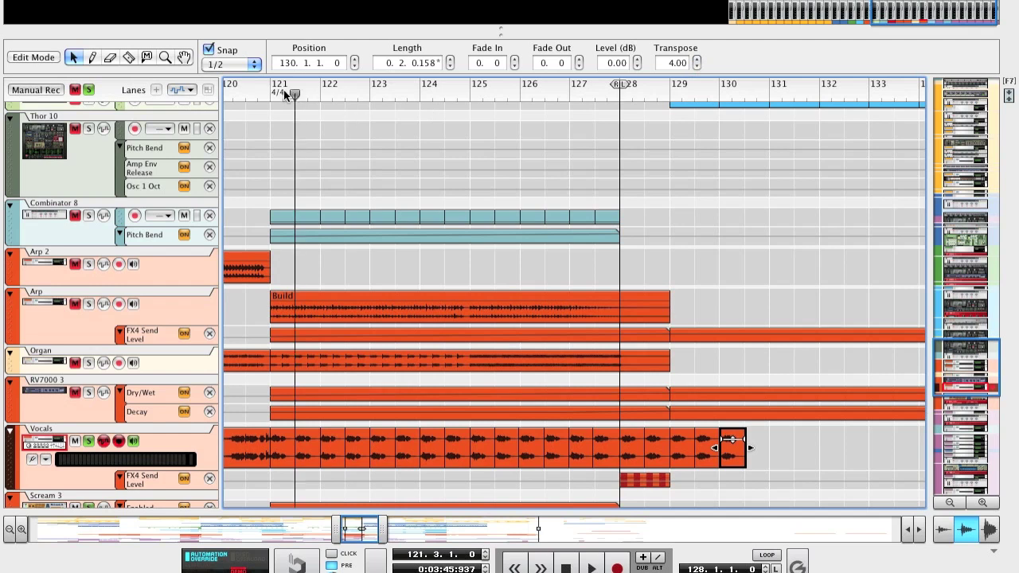
key("space")
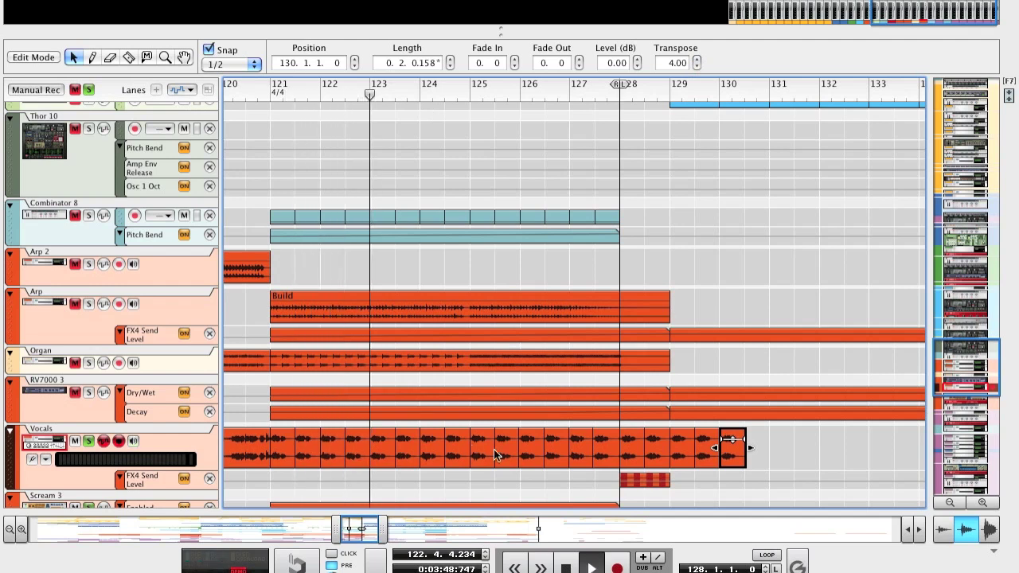
scroll(702, 463, "down", 5)
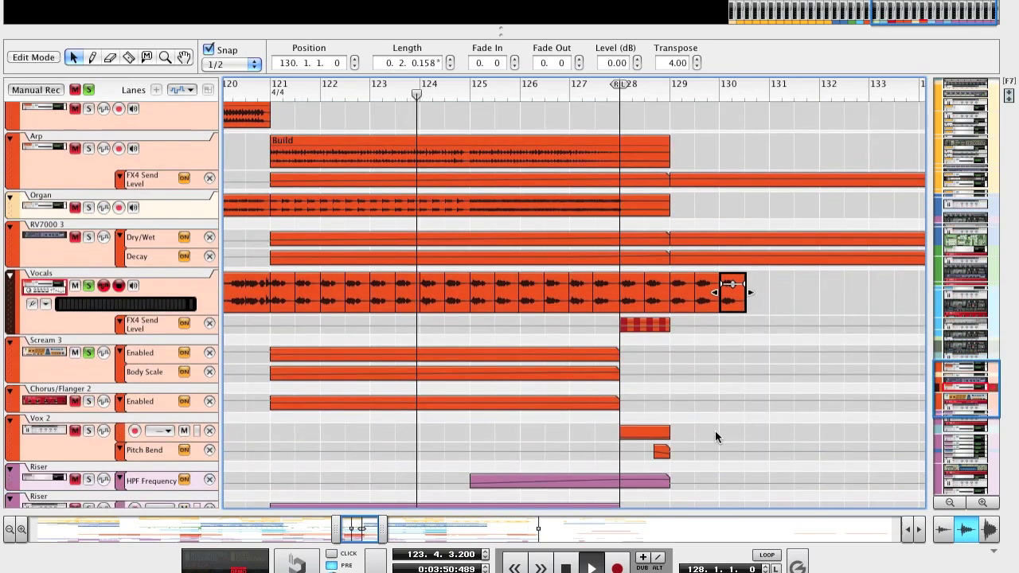
left_click_drag(680, 399, 731, 353)
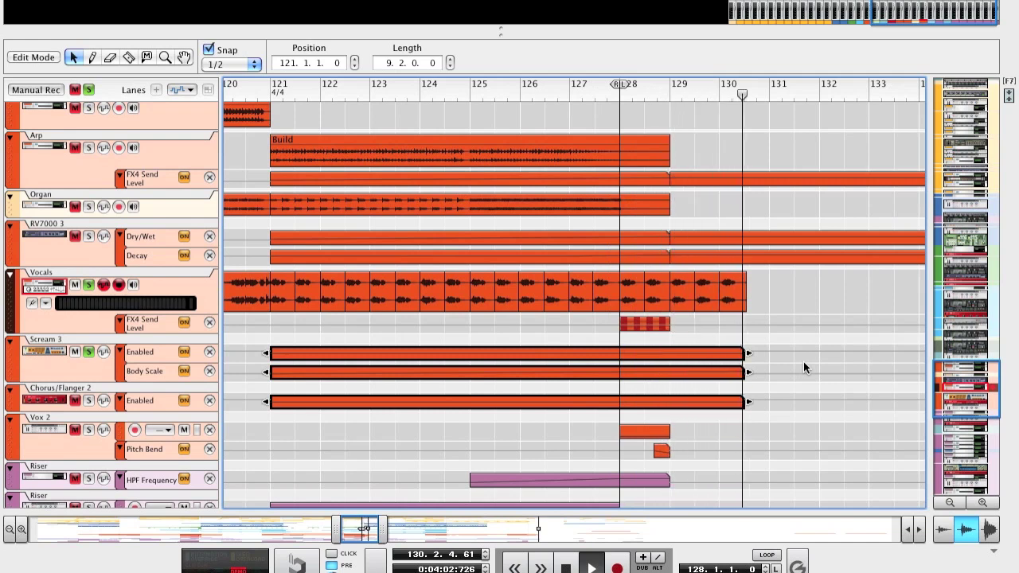
- Compare the Transpose values of the imported Vocals clip at bar 128 and the original clip just before it
left_click(629, 300)
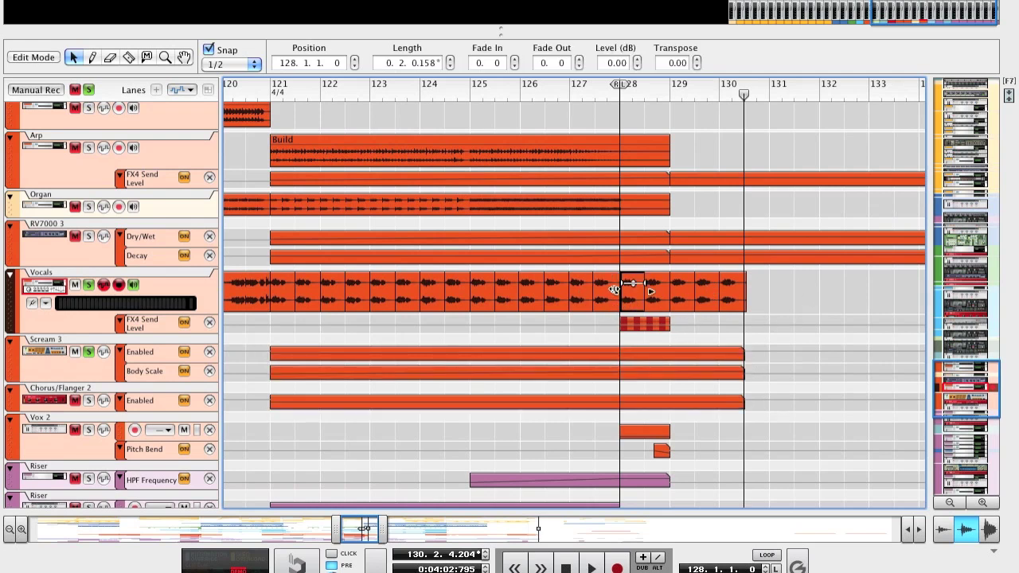
left_click_drag(615, 289, 607, 298)
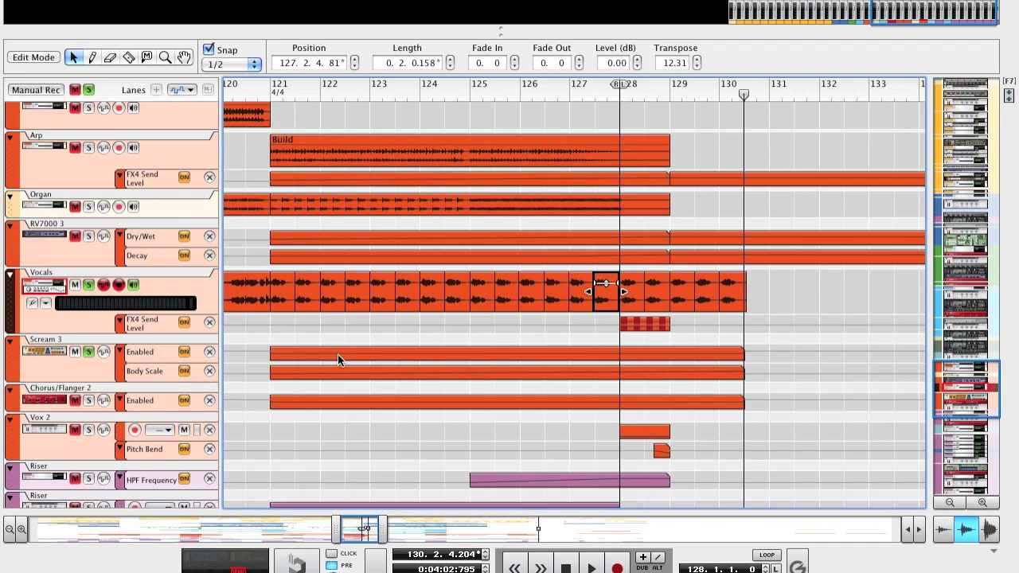
scroll(591, 378, "up", 3)
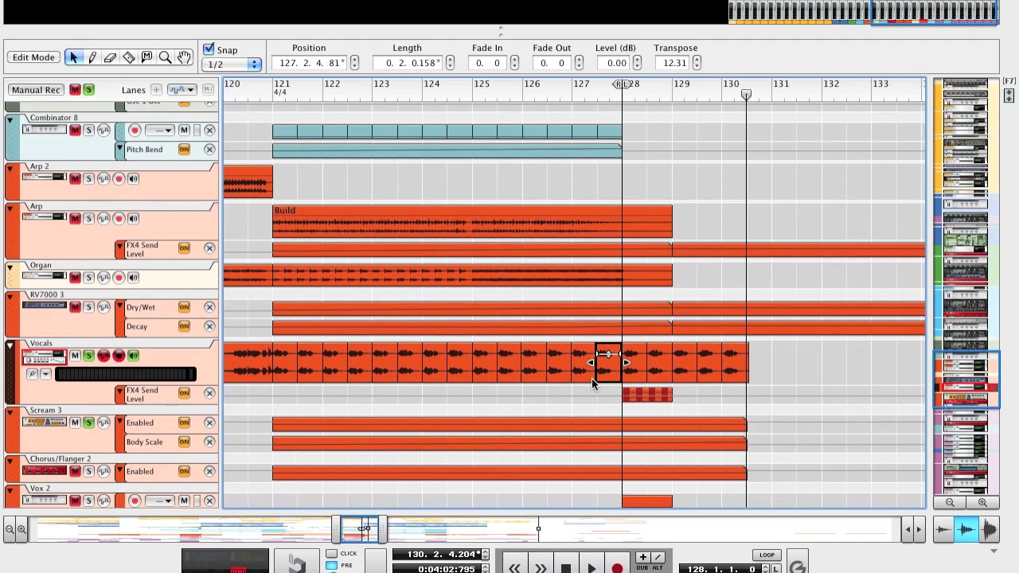
scroll(592, 380, "down", 1)
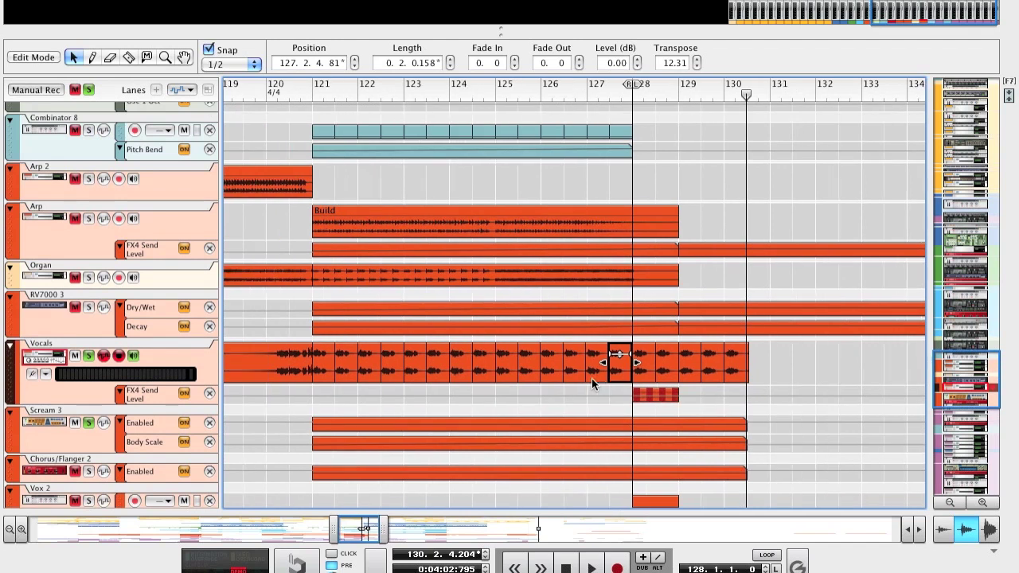